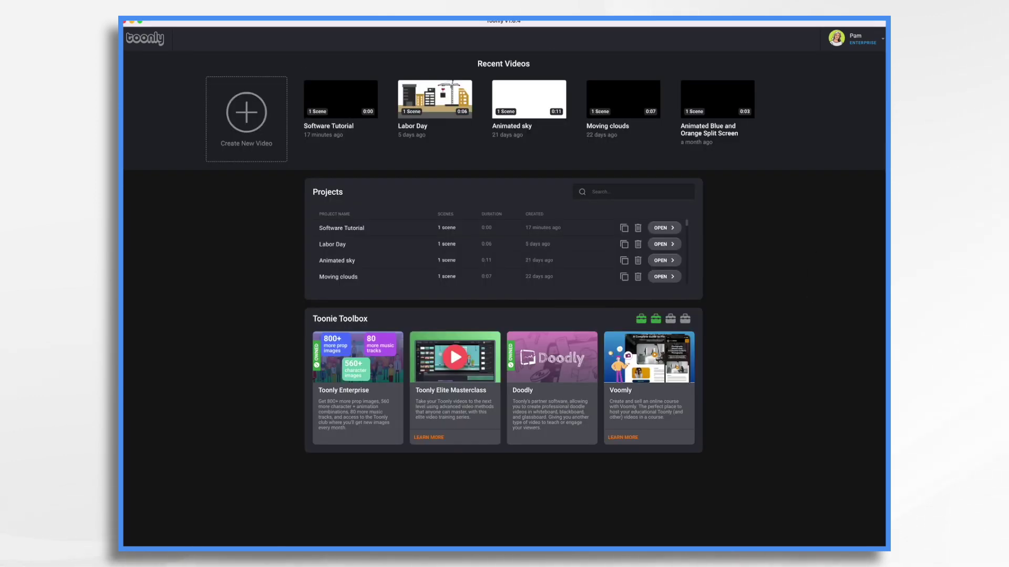
# - Start a new video and enter 'Doodly Import Tutorial' as the project name
pyautogui.click(261, 119)
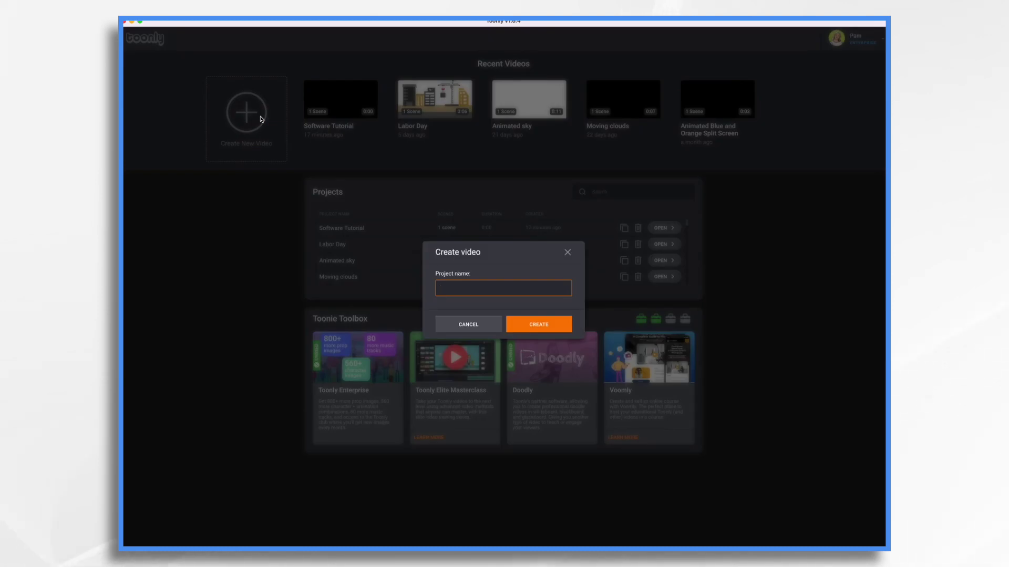
pyautogui.write('Doodly Imp')
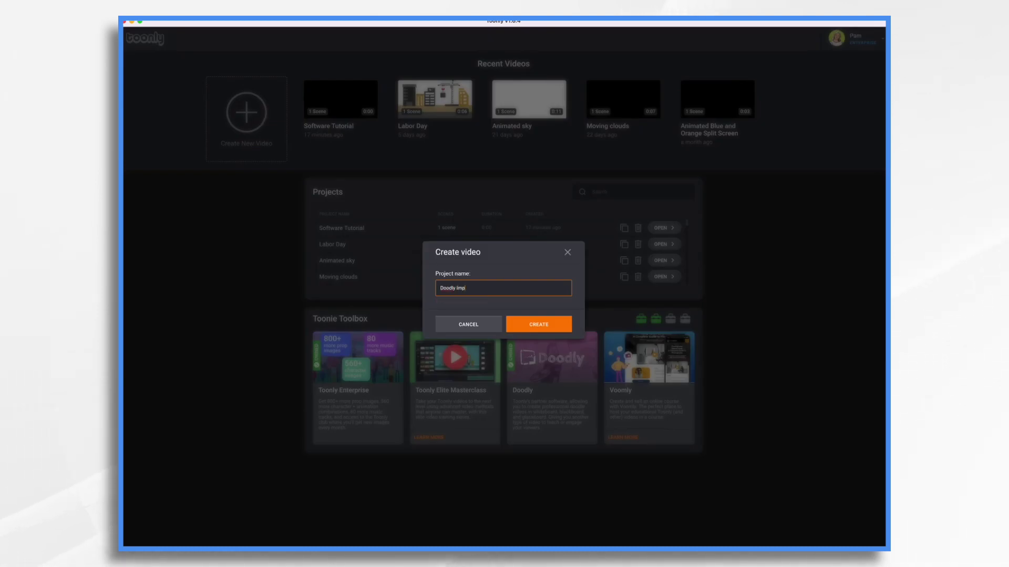
pyautogui.write('ort Tutorial')
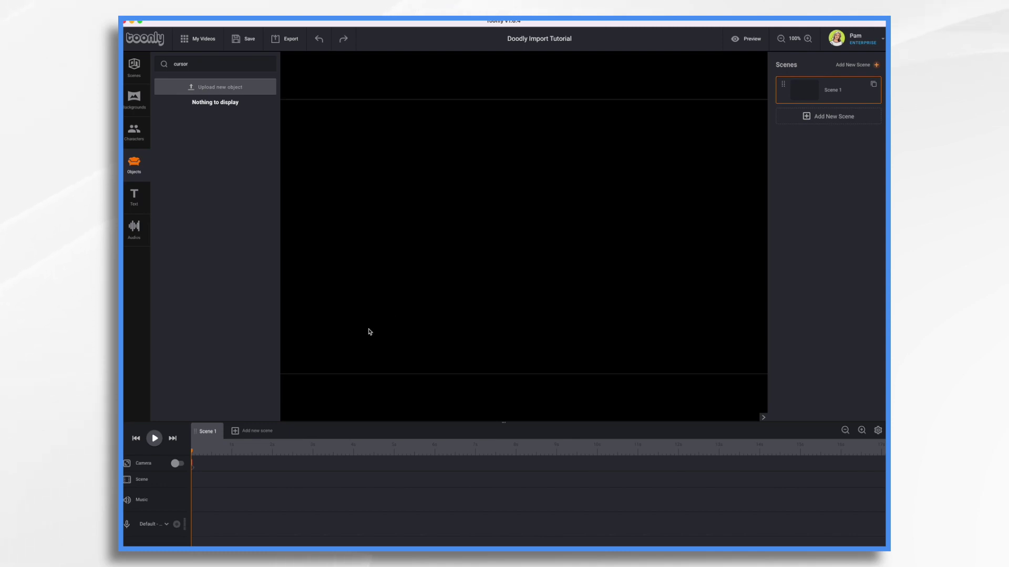
# - Place the Office Workstation background from the Backgrounds list into Scene 1
pyautogui.click(133, 104)
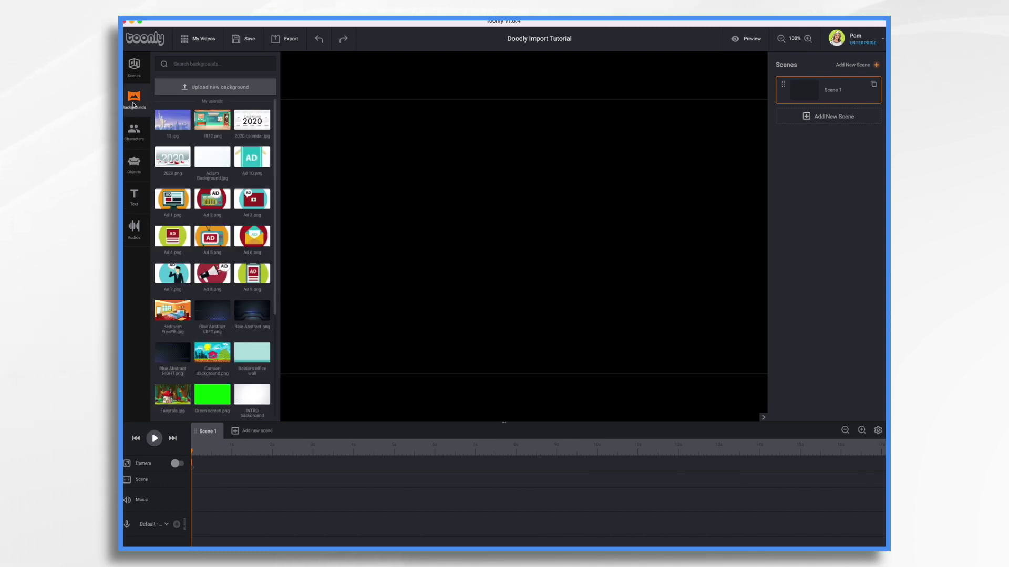
pyautogui.scroll(-15, 216, 277)
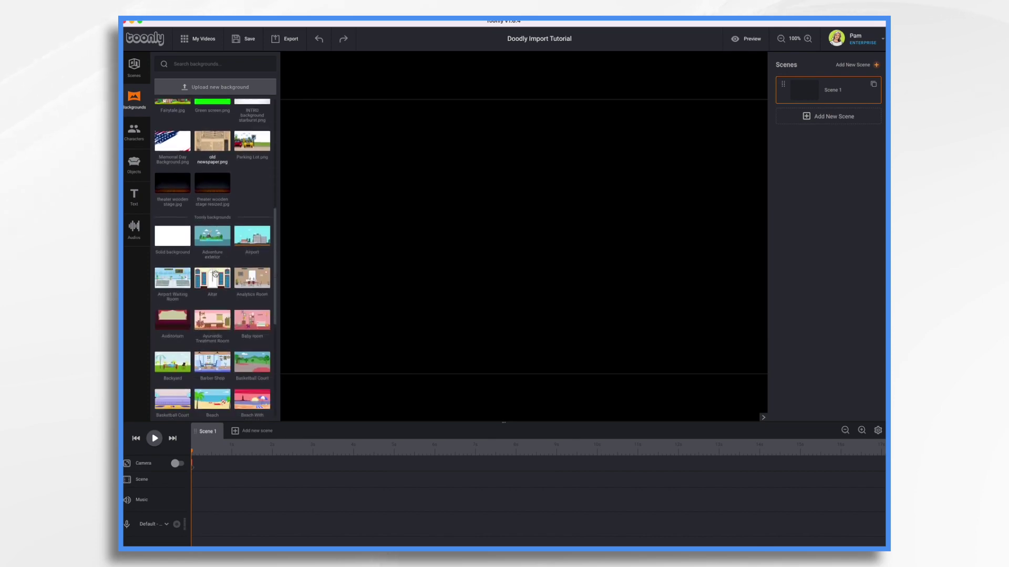
pyautogui.scroll(-10, 216, 276)
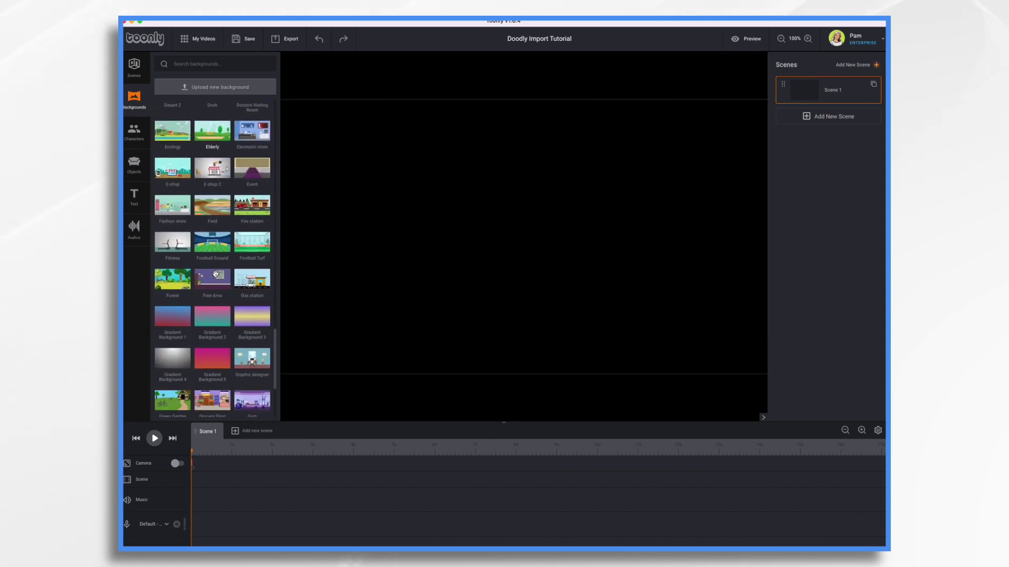
pyautogui.scroll(-10, 215, 274)
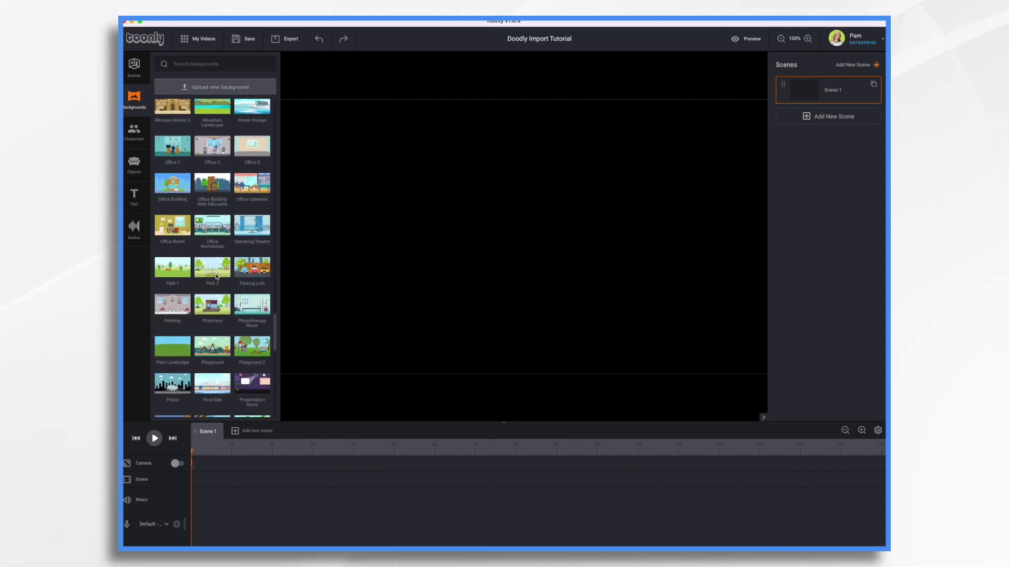
pyautogui.scroll(-1, 216, 277)
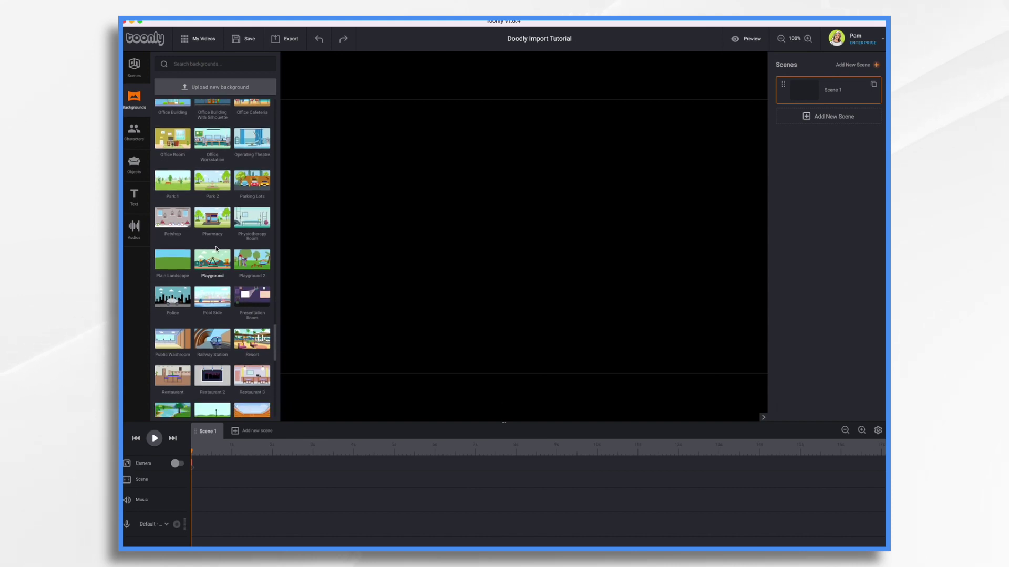
pyautogui.moveTo(218, 140); pyautogui.dragTo(508, 247)
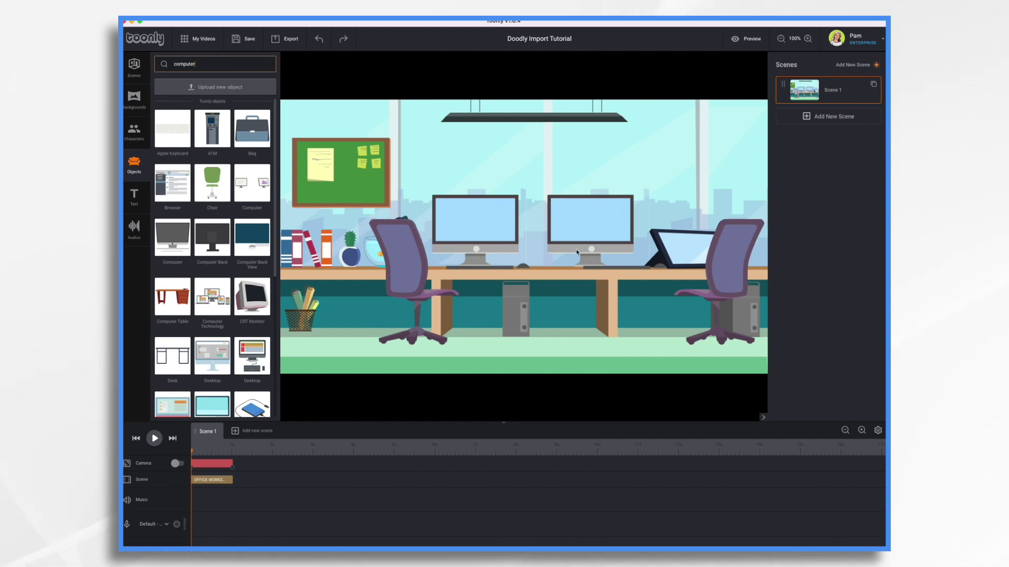
# - Add the African American Woman character and switch off the office background's entrance animation
pyautogui.click(134, 132)
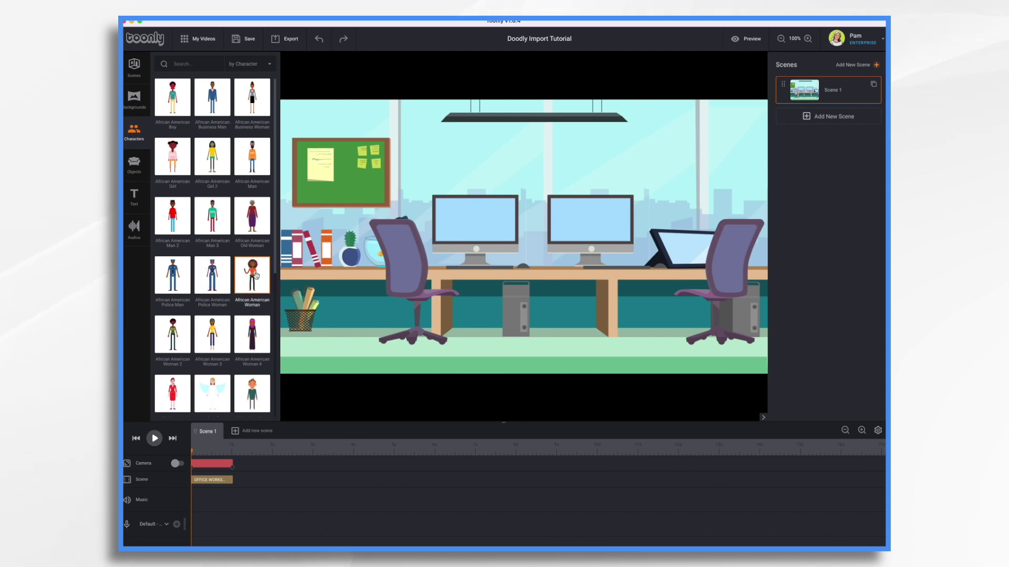
pyautogui.moveTo(252, 275); pyautogui.dragTo(444, 261)
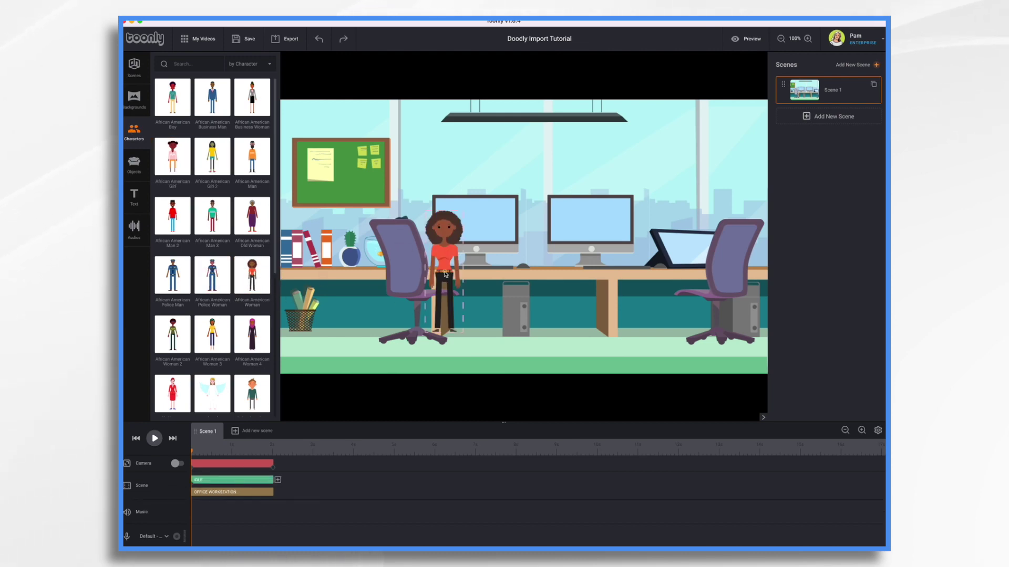
pyautogui.click(229, 495)
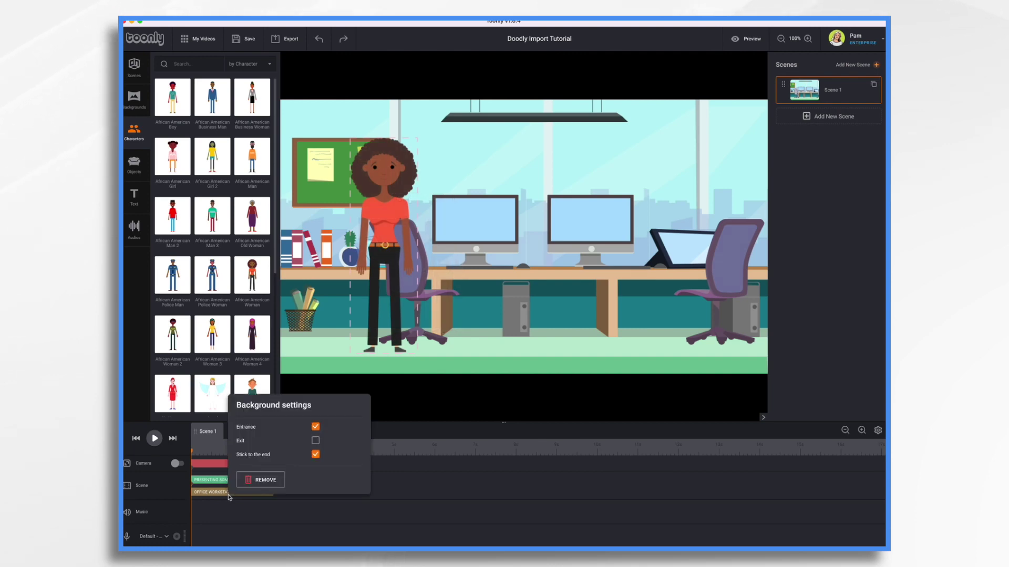
pyautogui.click(315, 427)
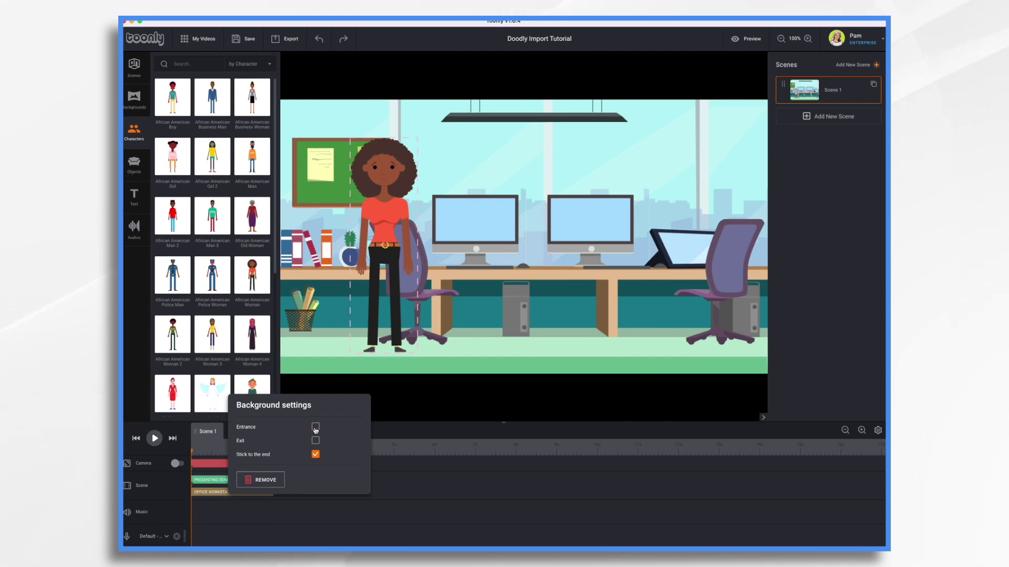
pyautogui.click(406, 486)
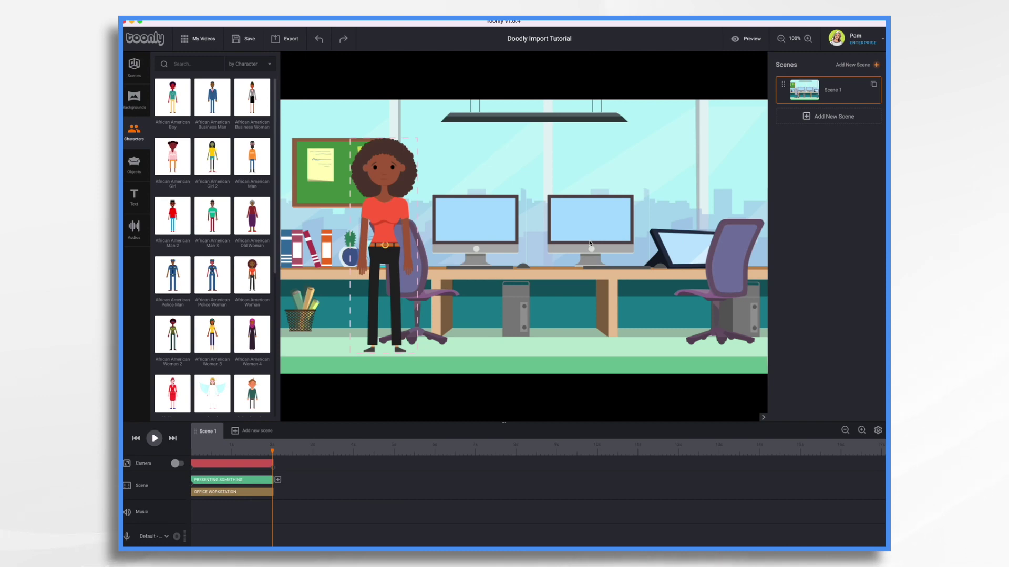
# - Upload Doodly screenshot 1–5 PNGs from the Desktop into the Objects library
pyautogui.click(138, 170)
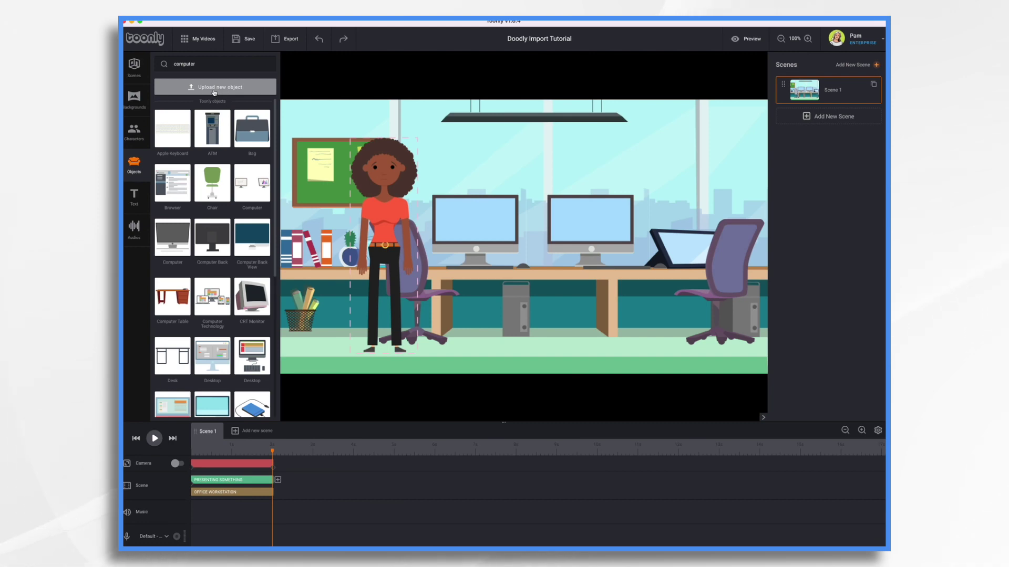
pyautogui.click(215, 88)
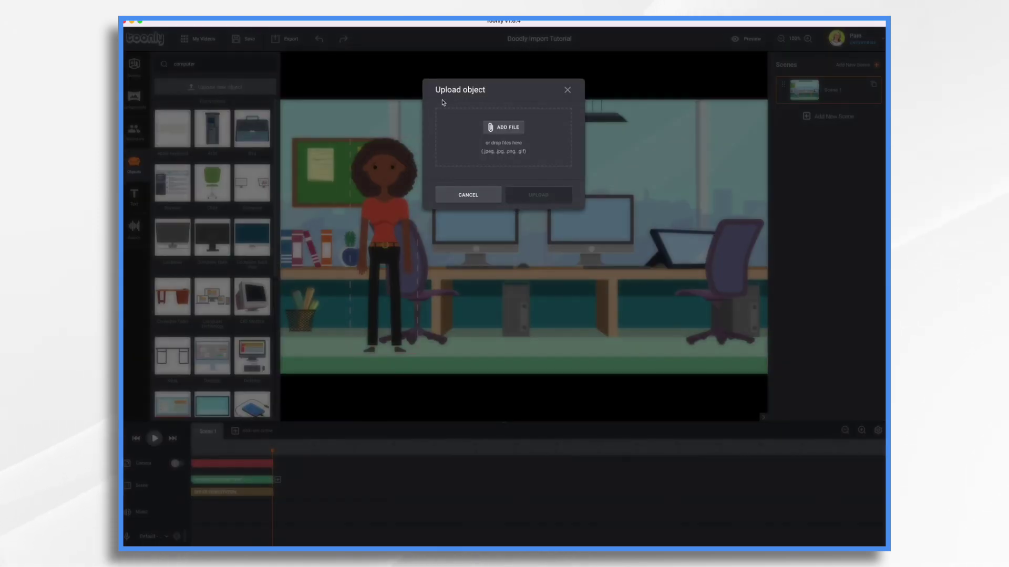
pyautogui.click(505, 128)
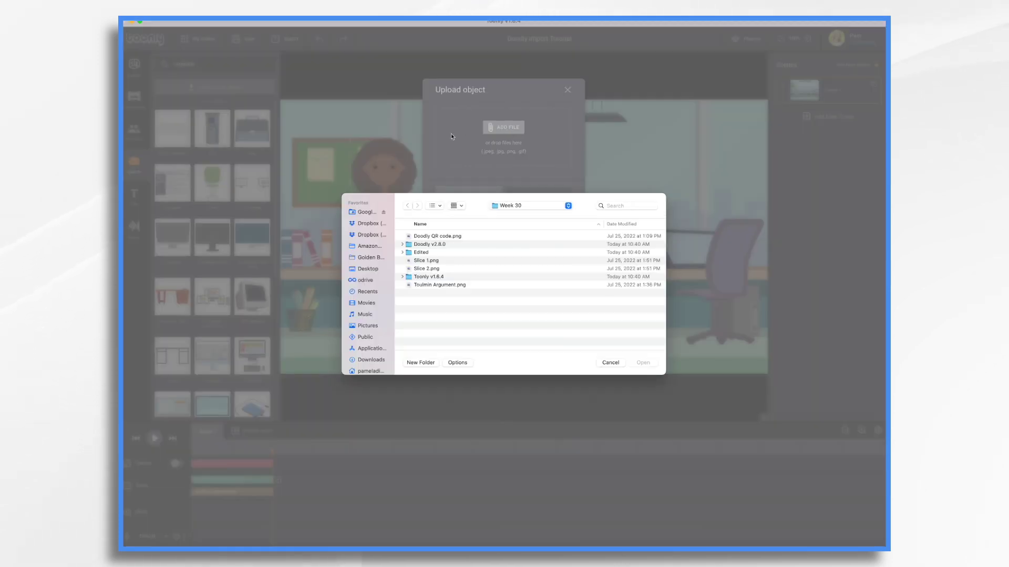
pyautogui.click(370, 270)
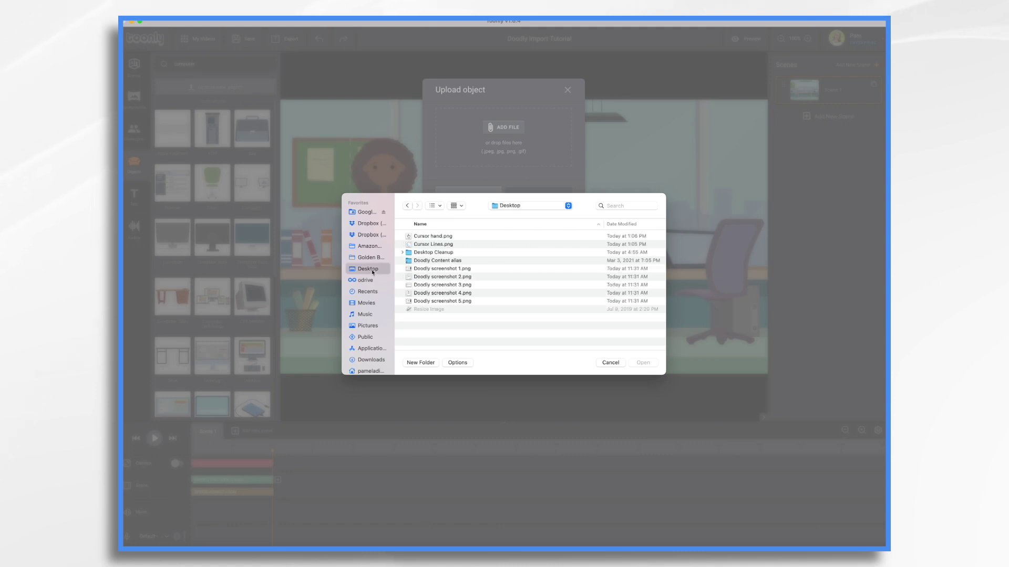
pyautogui.click(444, 269)
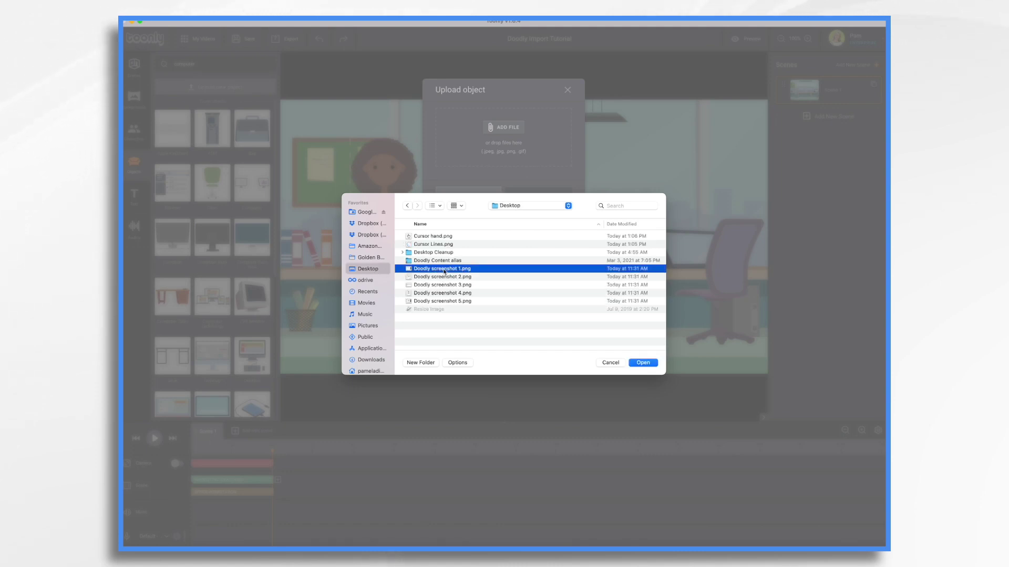
pyautogui.keyDown('shift'); pyautogui.click(455, 302); pyautogui.keyUp('shift')
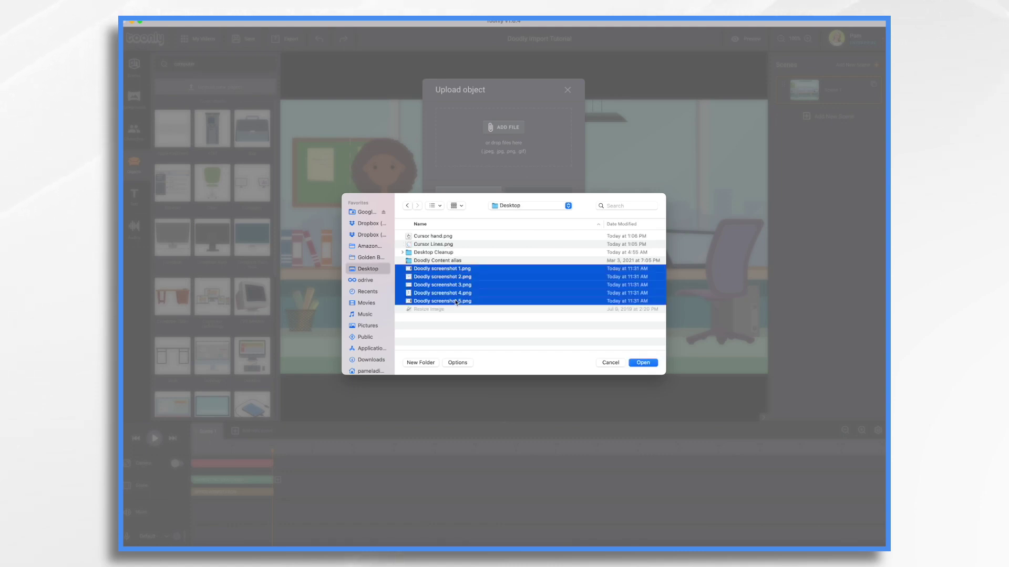
pyautogui.click(643, 362)
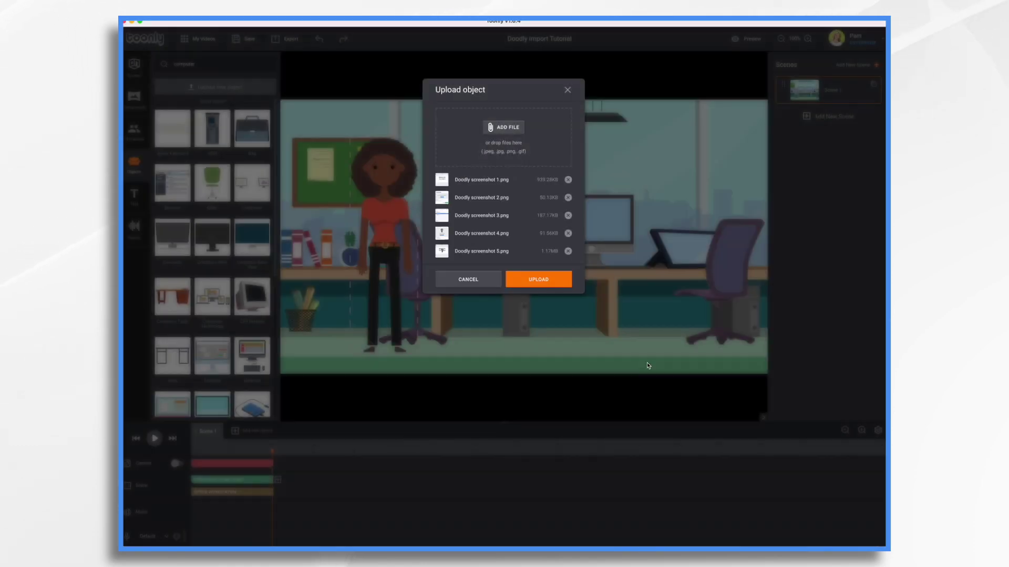
pyautogui.click(545, 279)
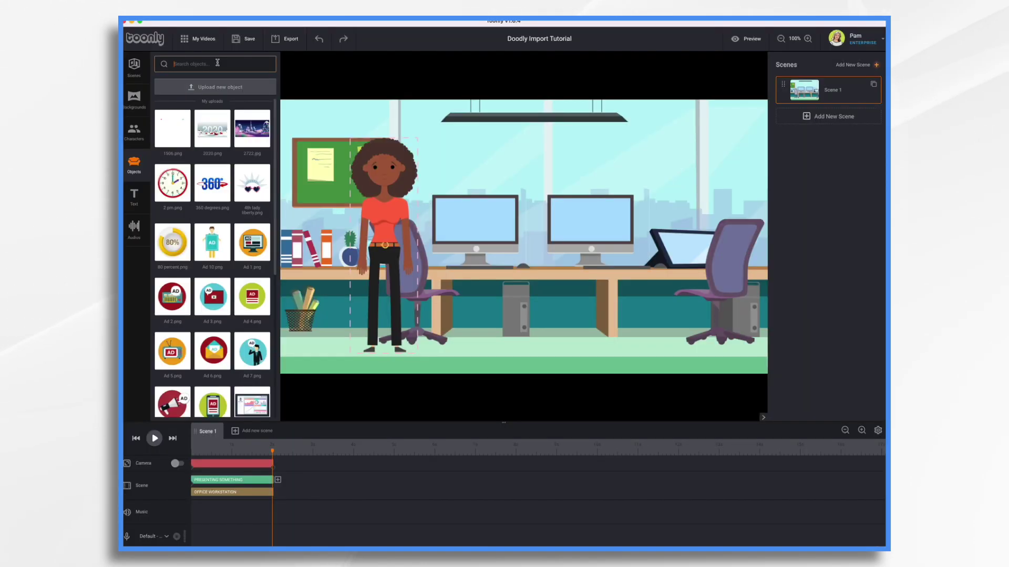
pyautogui.click(218, 63)
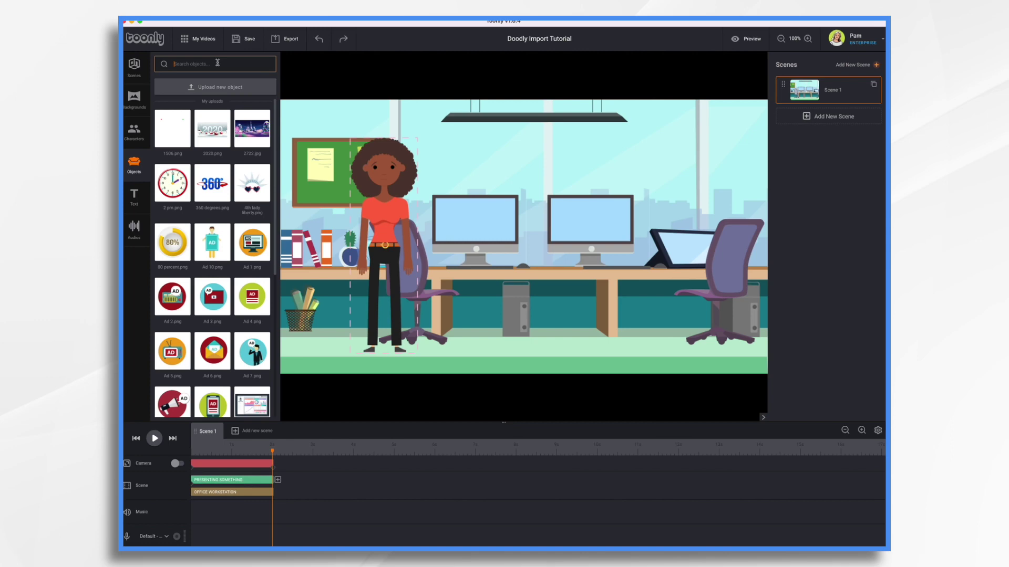
# - Search 'doodly', add screenshot 1, and shrink it onto the left office monitor's screen
pyautogui.write('doodly scr')
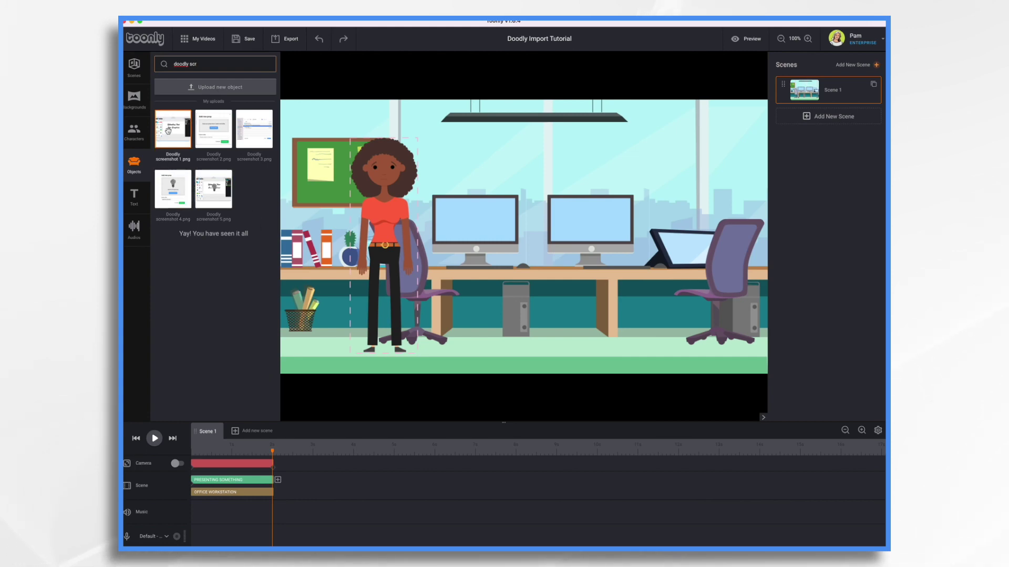
pyautogui.moveTo(168, 130)
pyautogui.mouseDown()
pyautogui.moveTo(516, 234)
pyautogui.moveTo(565, 237)
pyautogui.mouseUp()
pyautogui.click(781, 39)
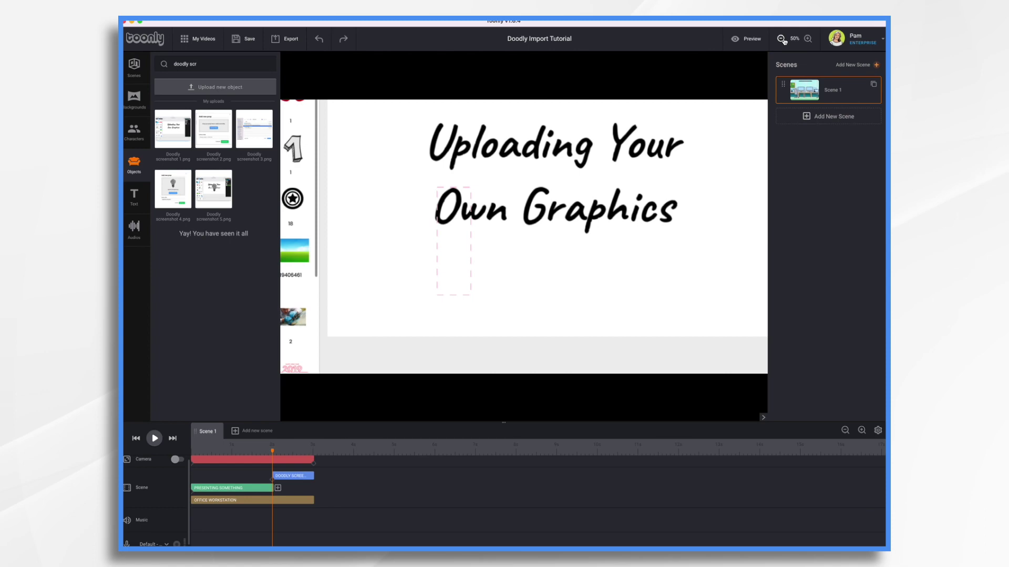
pyautogui.click(781, 39)
pyautogui.moveTo(699, 242); pyautogui.dragTo(571, 245)
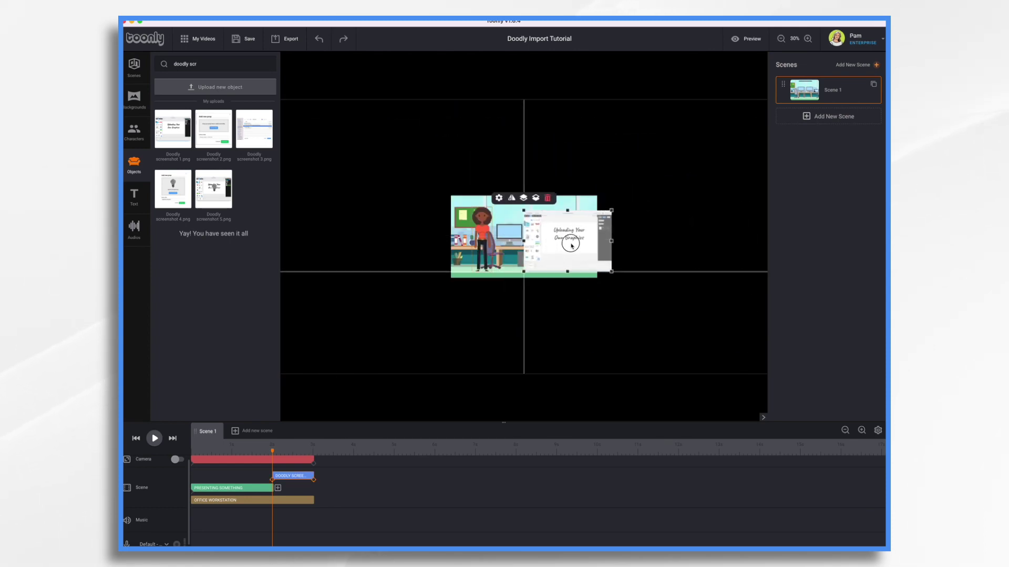
pyautogui.moveTo(611, 271); pyautogui.dragTo(543, 230)
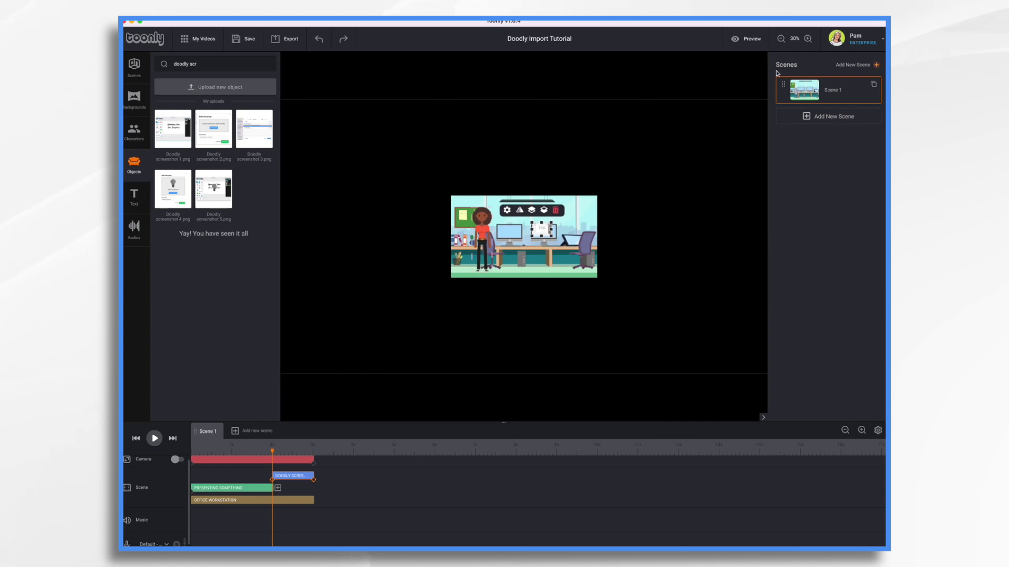
pyautogui.click(808, 40)
pyautogui.click(808, 39)
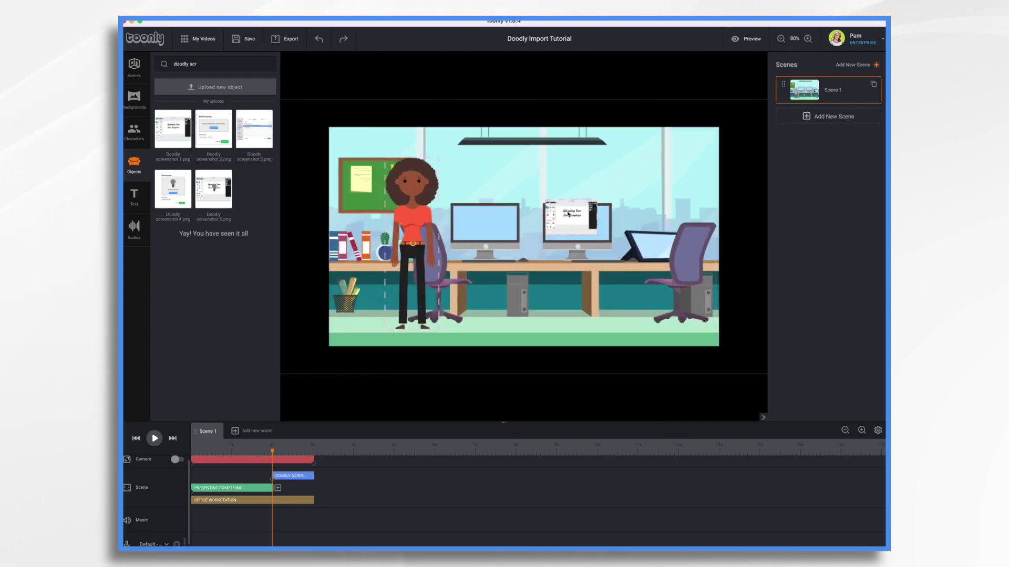
pyautogui.moveTo(568, 214); pyautogui.dragTo(489, 230)
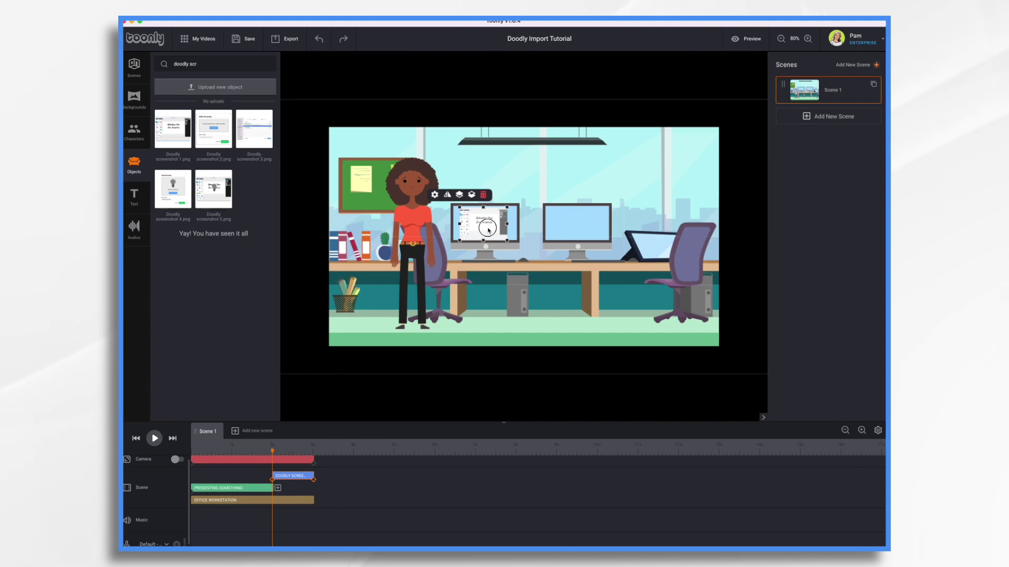
# - Set Doodly screenshot 1's in and out effects to Bounce
pyautogui.click(435, 196)
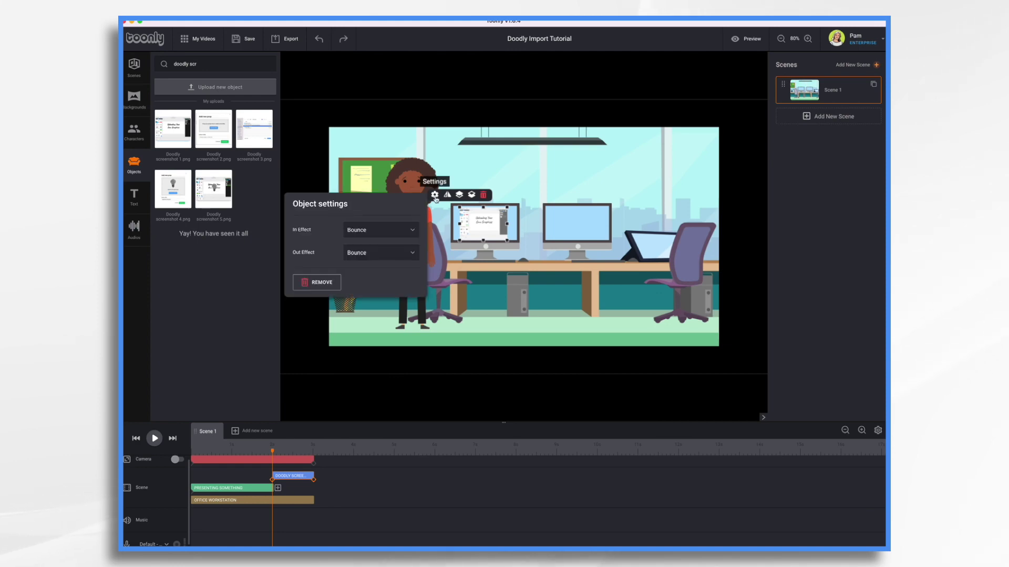
pyautogui.click(397, 232)
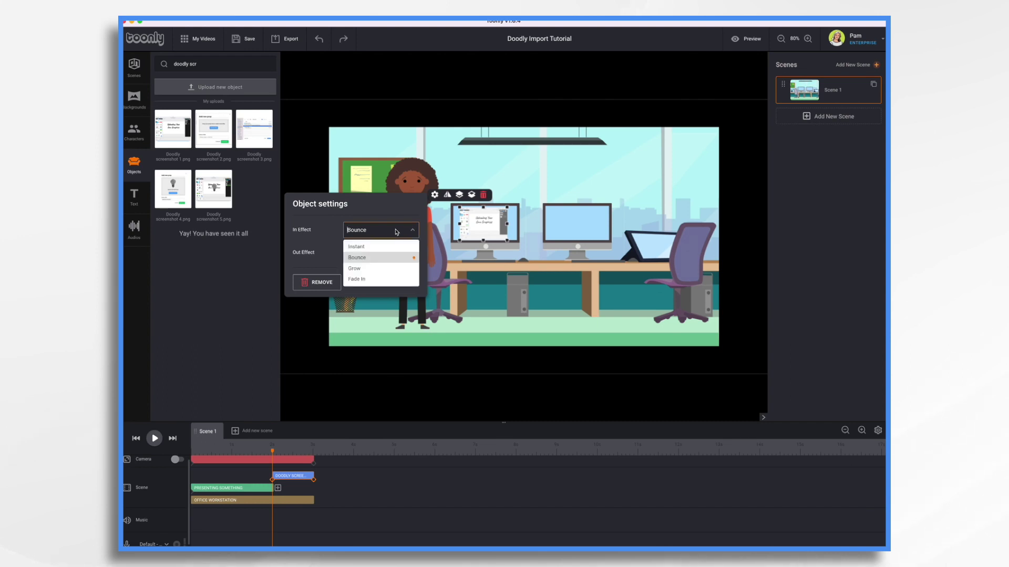
pyautogui.click(366, 258)
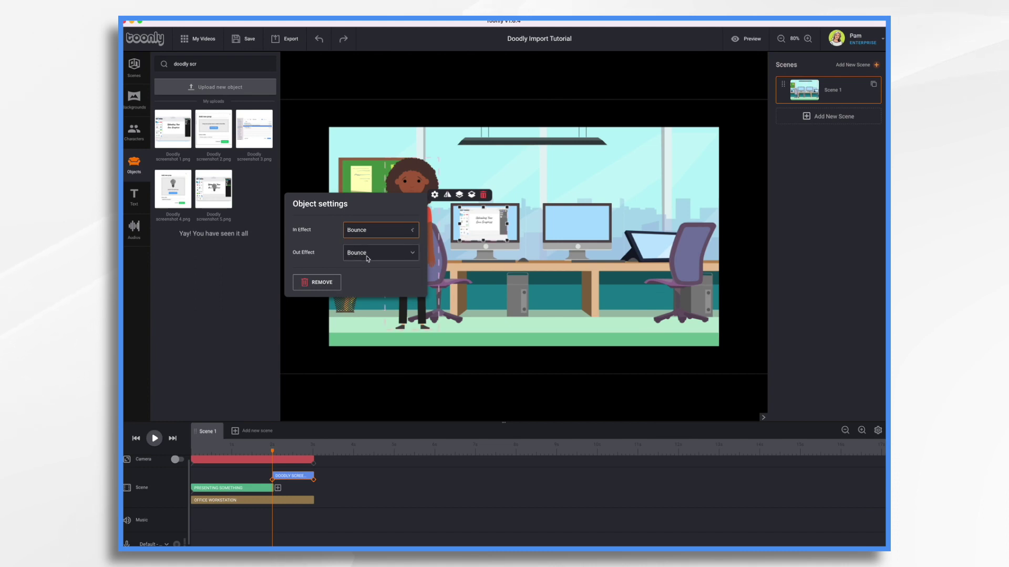
# - Add Doodly screenshots 2 and 3, shrinking each onto the left monitor
pyautogui.click(491, 307)
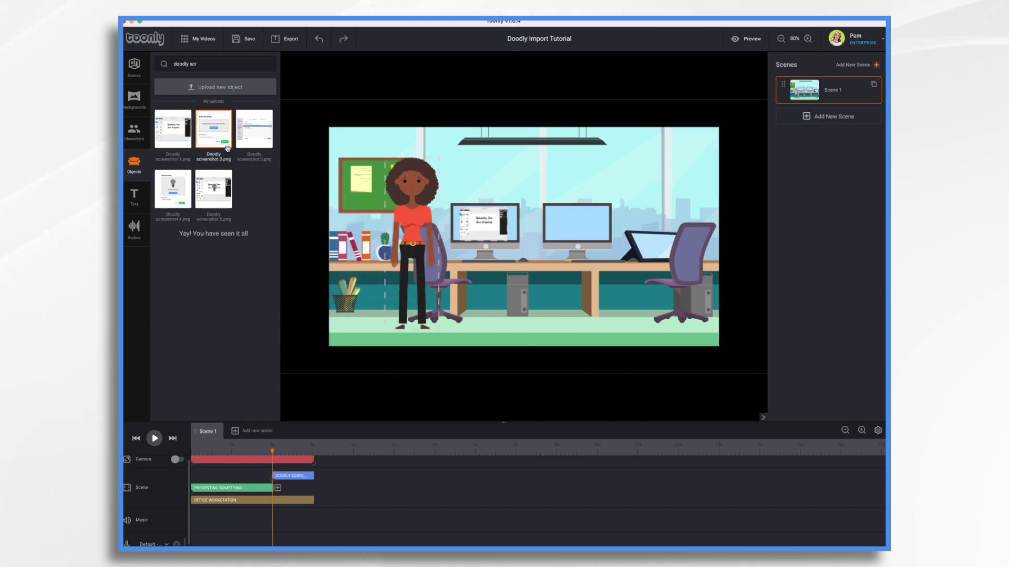
pyautogui.moveTo(211, 137); pyautogui.dragTo(486, 223)
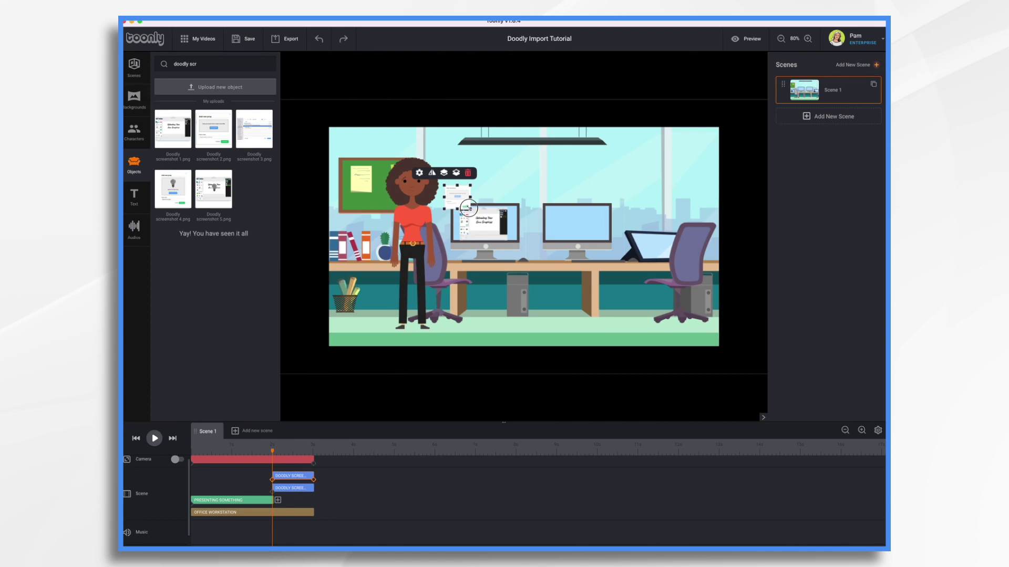
pyautogui.moveTo(484, 215); pyautogui.dragTo(484, 226)
pyautogui.moveTo(254, 129); pyautogui.dragTo(480, 225)
pyautogui.moveTo(701, 362); pyautogui.dragTo(492, 227)
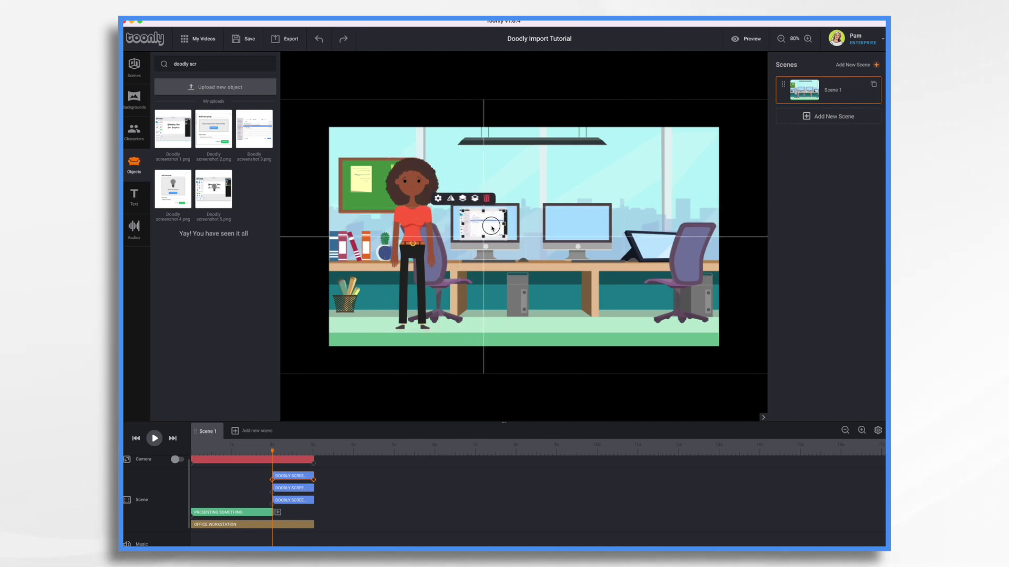
# - Add Doodly screenshots 4 and 5, resizing screenshot 4 to fit the left monitor
pyautogui.click(167, 190)
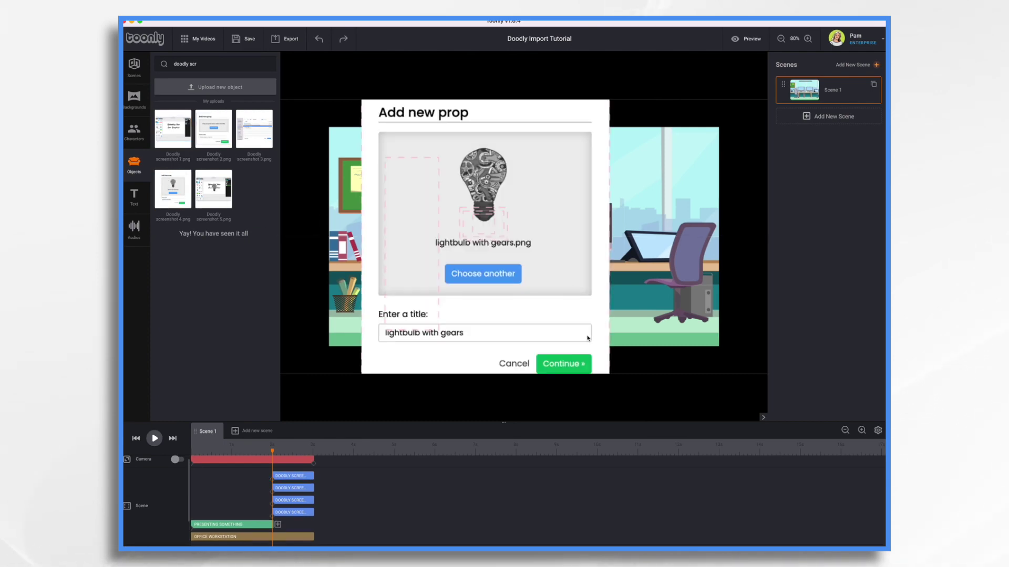
pyautogui.click(587, 337)
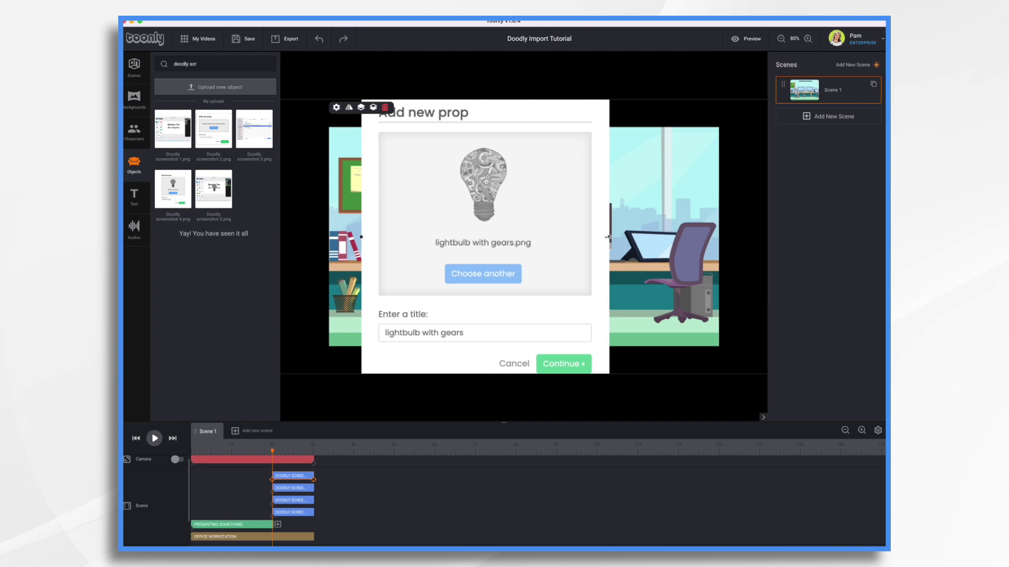
pyautogui.moveTo(608, 238); pyautogui.dragTo(474, 217)
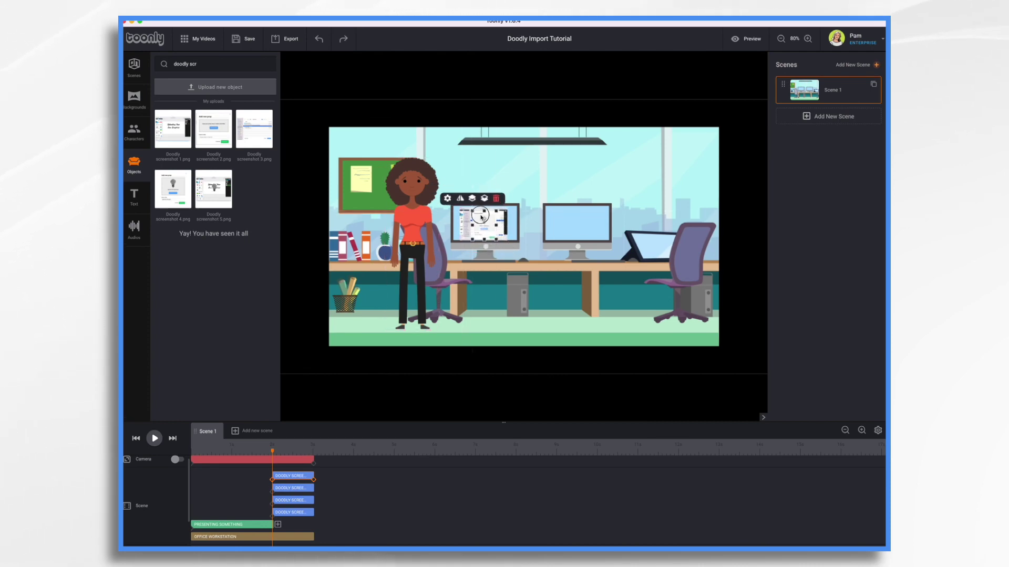
pyautogui.click(223, 193)
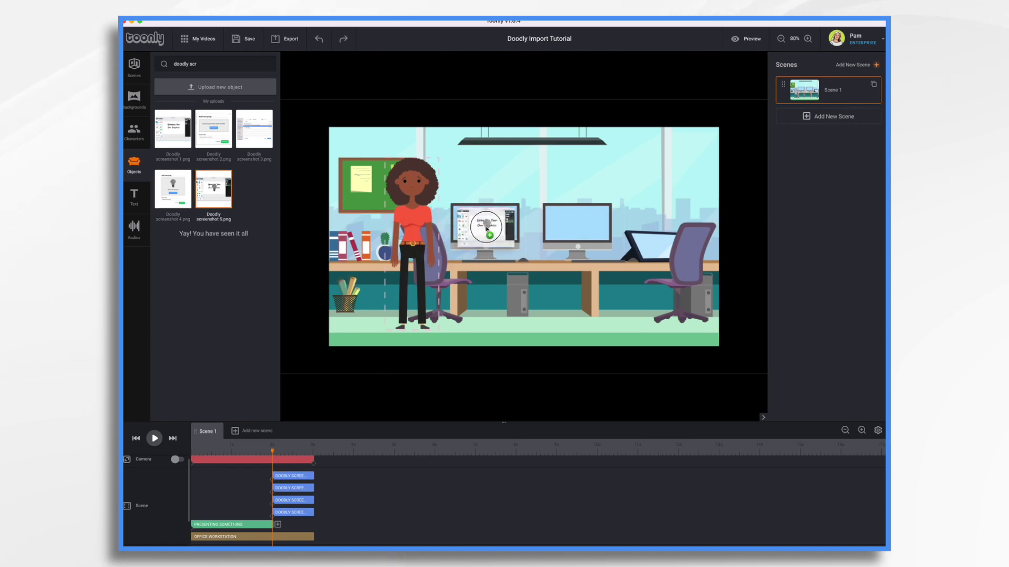
pyautogui.click(780, 39)
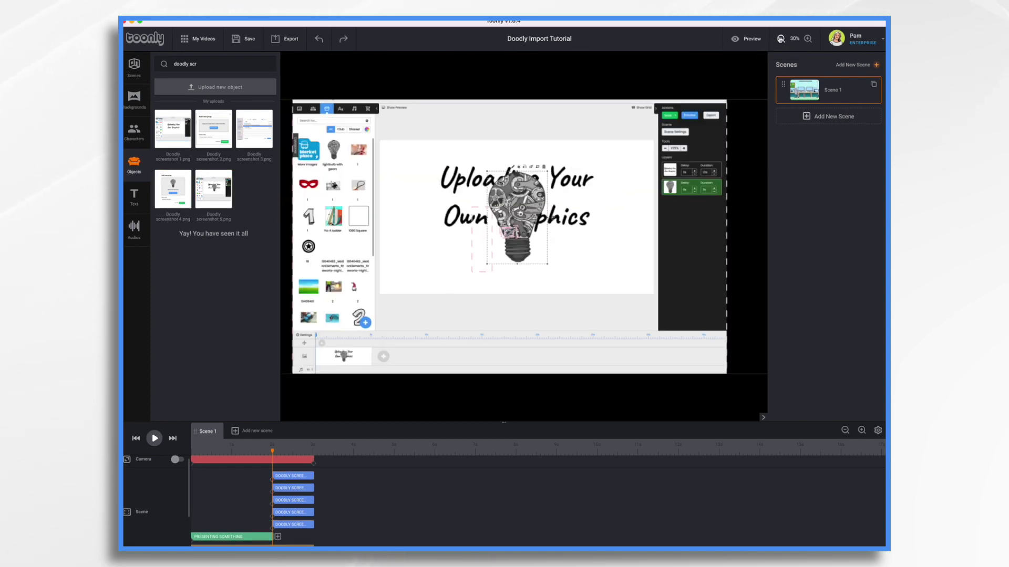
pyautogui.scroll(5, 476, 223)
pyautogui.click(476, 223)
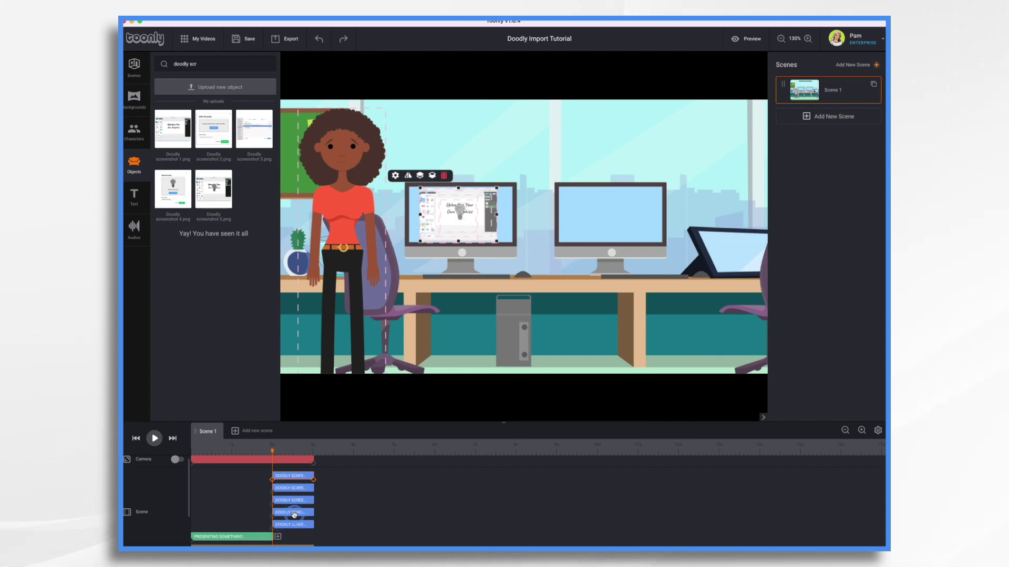
# - Drag the fourth, top, and fifth Doodly clips later to stagger the screenshot sequence
pyautogui.scroll(-1, 294, 515)
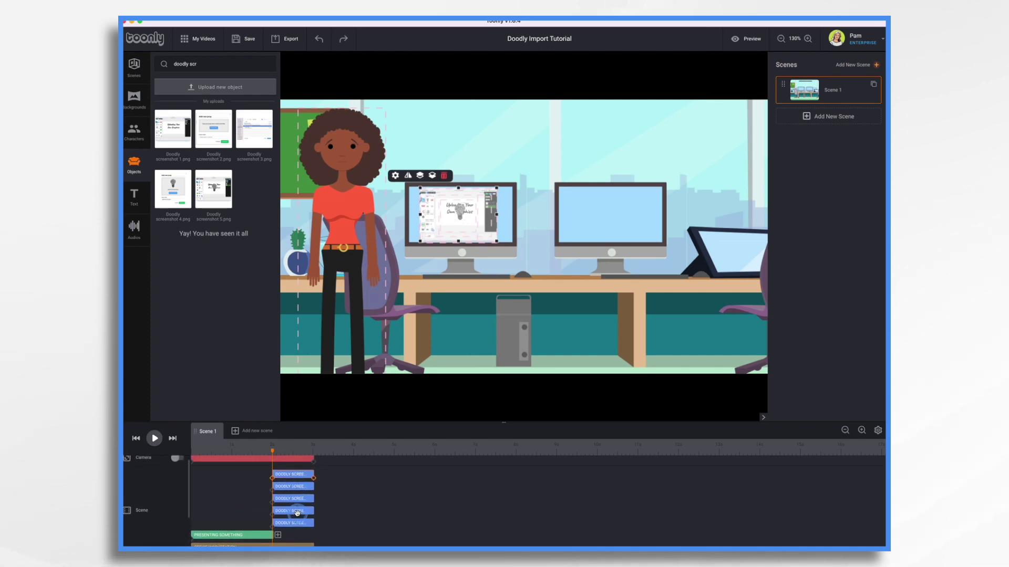
pyautogui.moveTo(297, 514)
pyautogui.mouseDown()
pyautogui.moveTo(318, 518)
pyautogui.moveTo(317, 498)
pyautogui.moveTo(354, 493)
pyautogui.mouseUp()
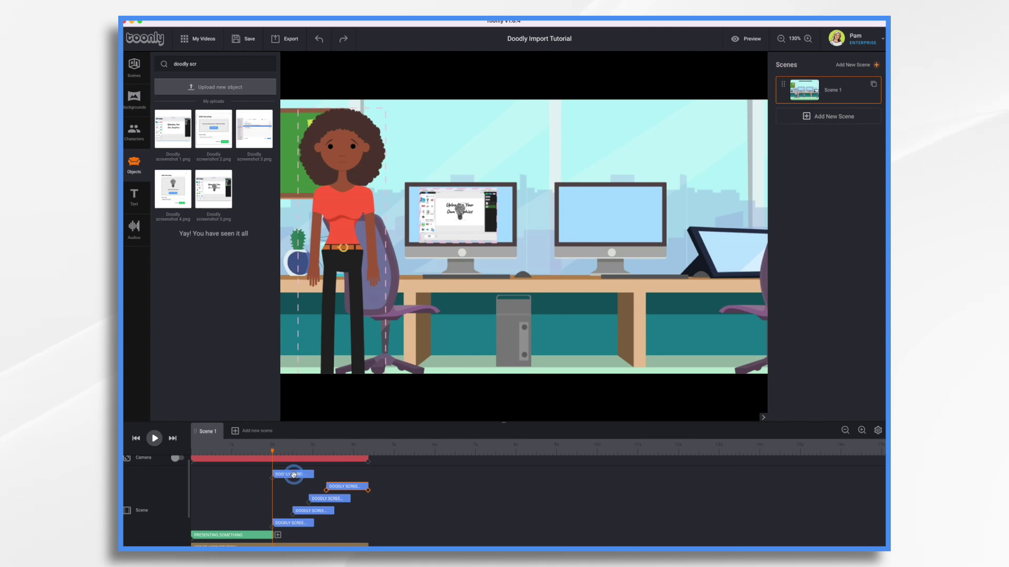
pyautogui.moveTo(293, 474); pyautogui.dragTo(371, 475)
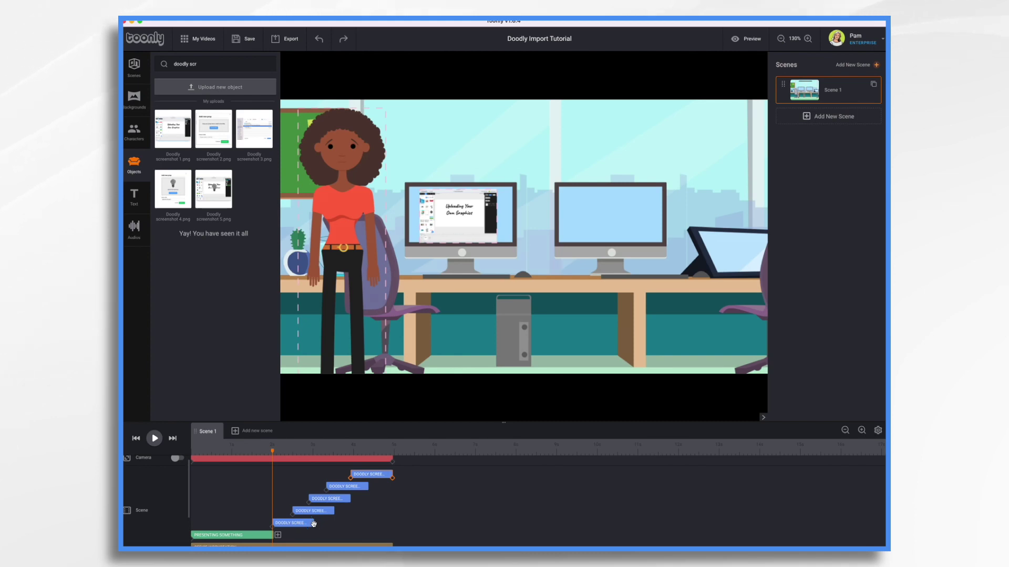
pyautogui.moveTo(313, 524); pyautogui.dragTo(352, 526)
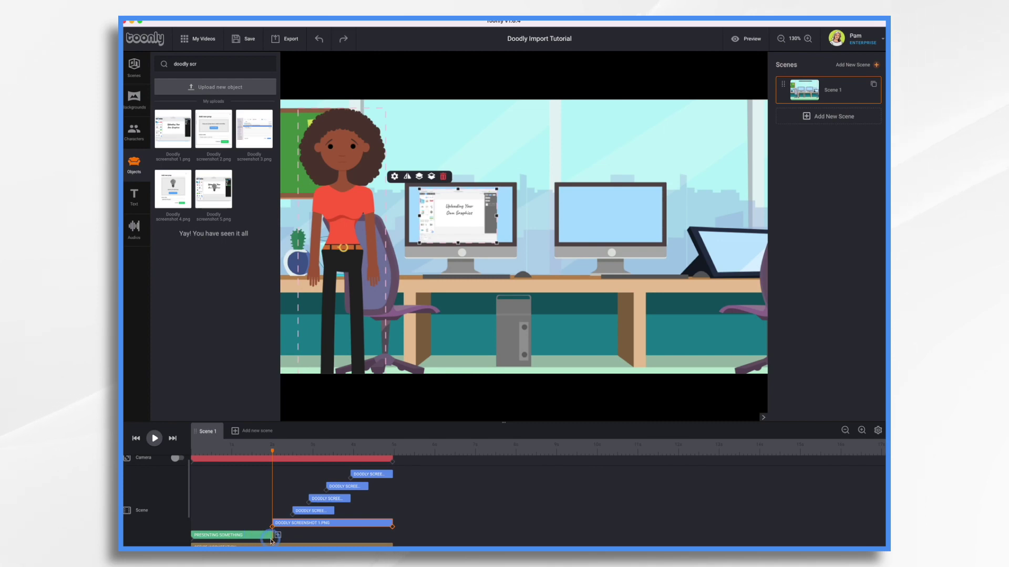
# - Extend Presenting Something to the sequence end, preview it, and move the fourth Doodly clip later
pyautogui.moveTo(272, 535); pyautogui.dragTo(395, 541)
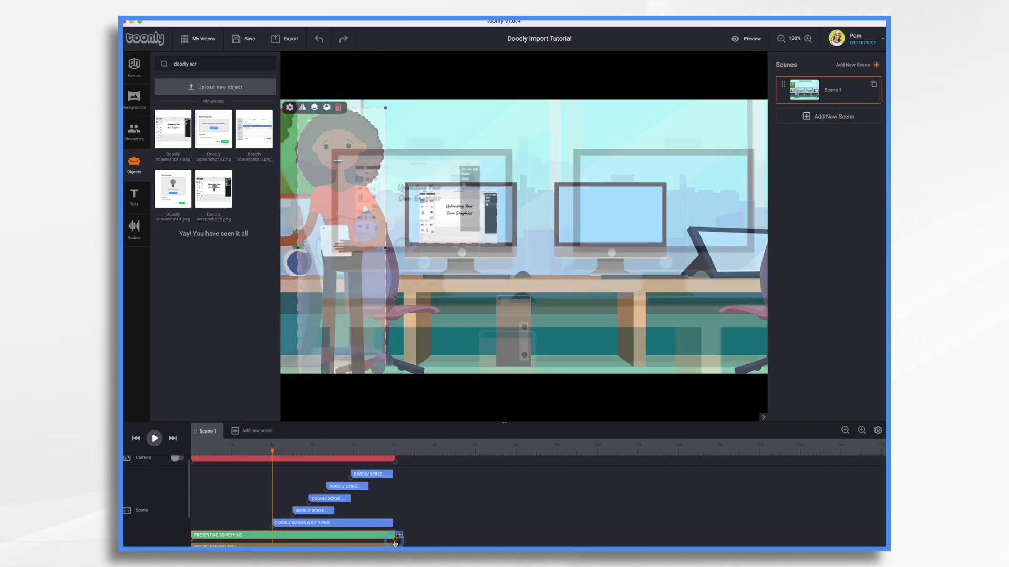
pyautogui.click(272, 448)
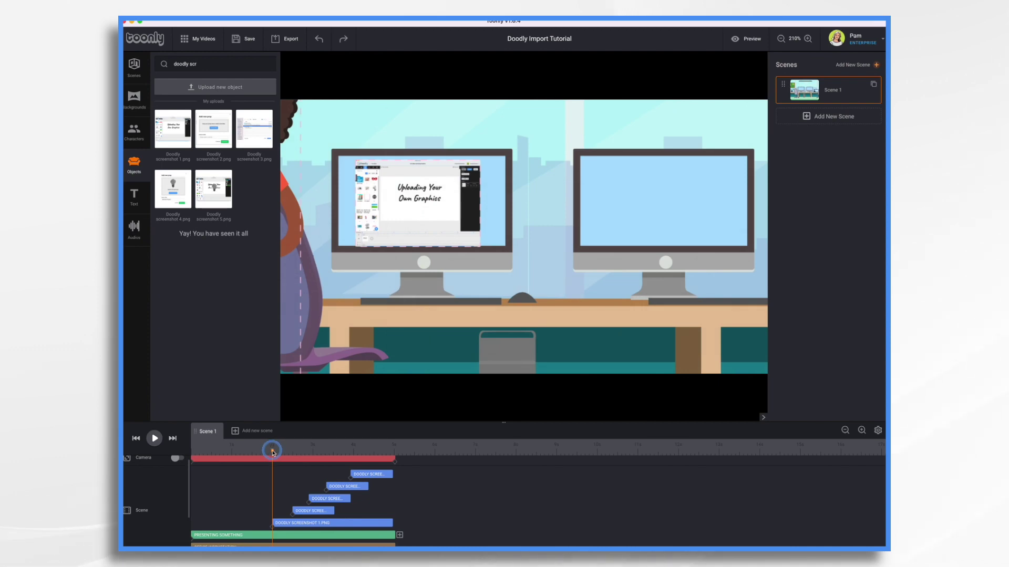
pyautogui.moveTo(273, 452); pyautogui.dragTo(320, 454)
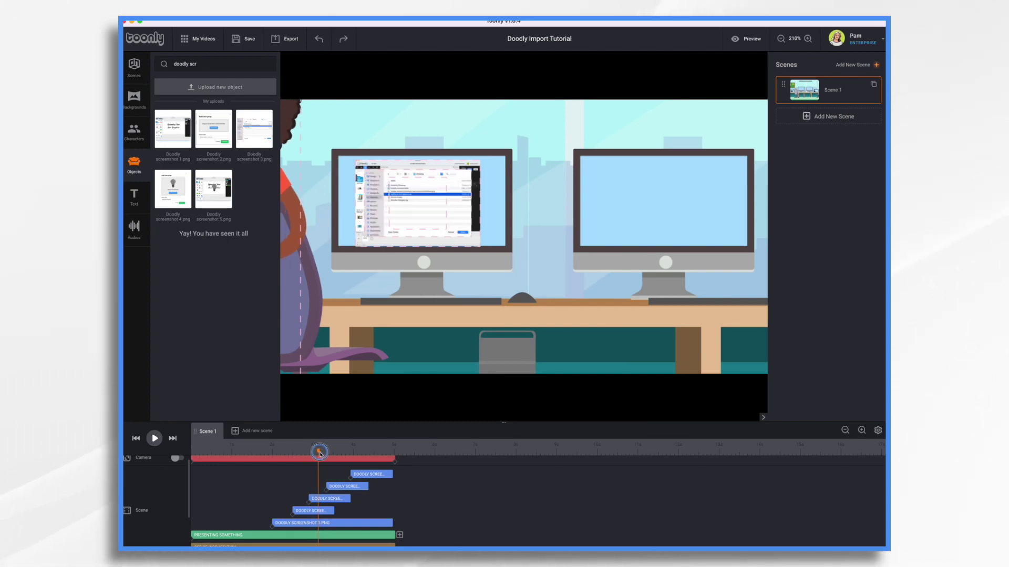
pyautogui.moveTo(320, 454); pyautogui.dragTo(268, 454)
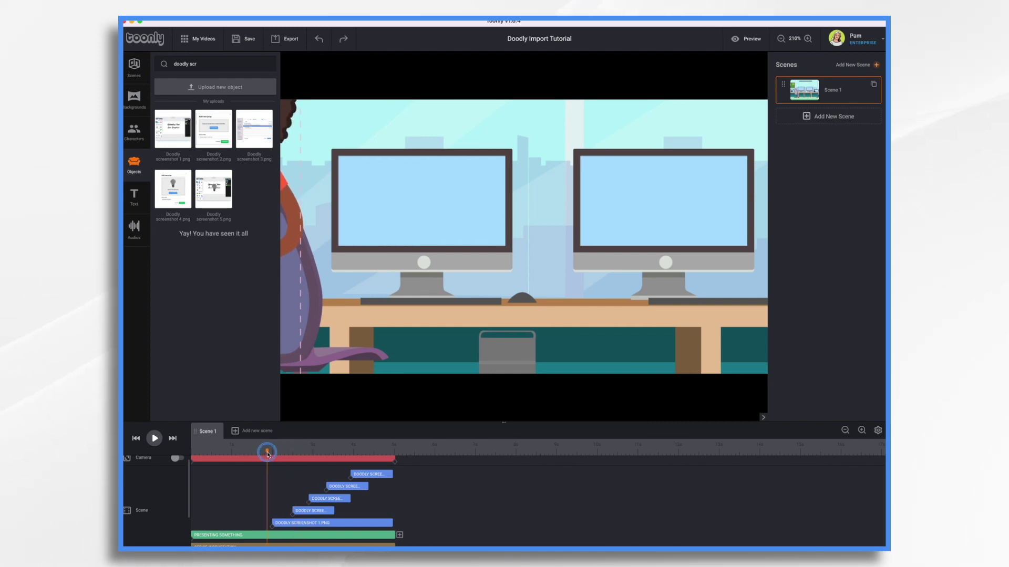
pyautogui.click(155, 438)
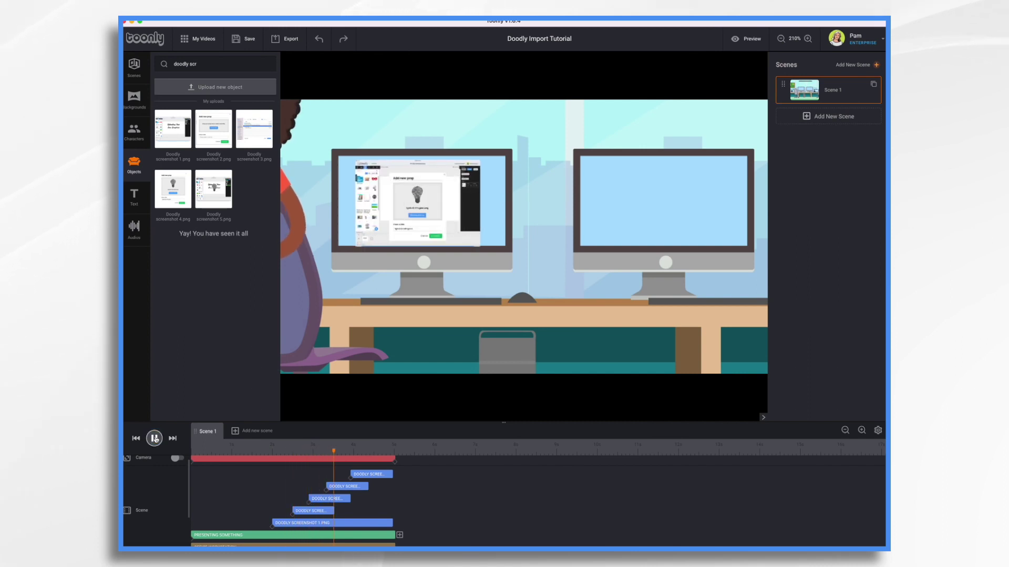
pyautogui.click(154, 438)
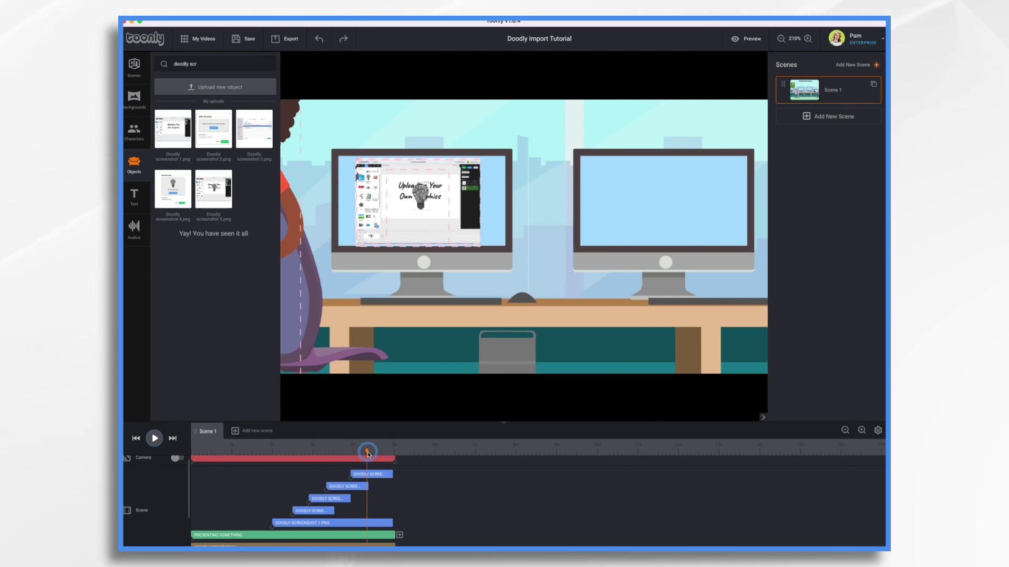
pyautogui.moveTo(368, 454)
pyautogui.mouseDown()
pyautogui.moveTo(261, 457)
pyautogui.moveTo(279, 455)
pyautogui.mouseUp()
pyautogui.click(327, 508)
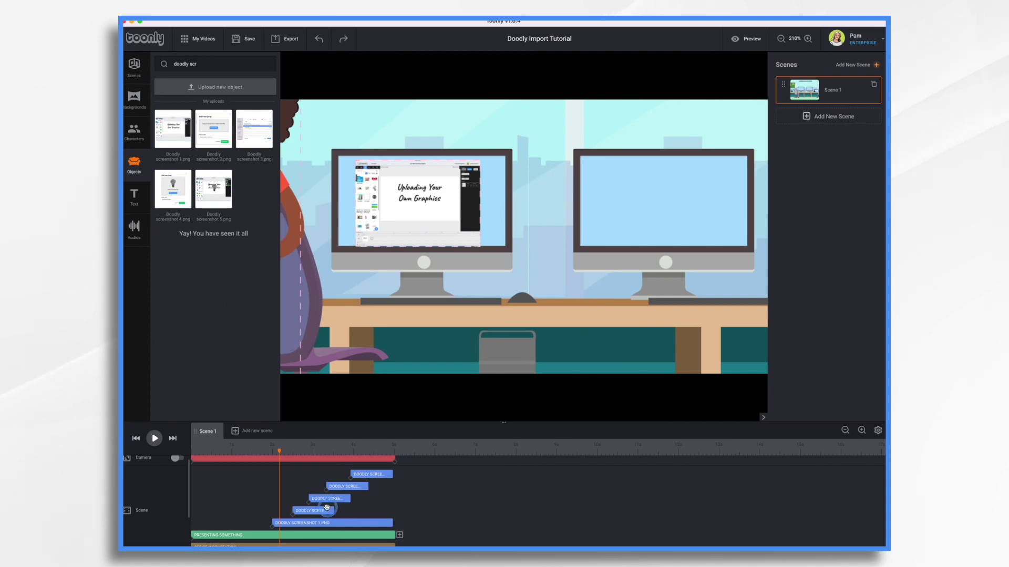
pyautogui.moveTo(322, 511)
pyautogui.mouseDown()
pyautogui.moveTo(356, 513)
pyautogui.moveTo(399, 487)
pyautogui.moveTo(428, 486)
pyautogui.mouseUp()
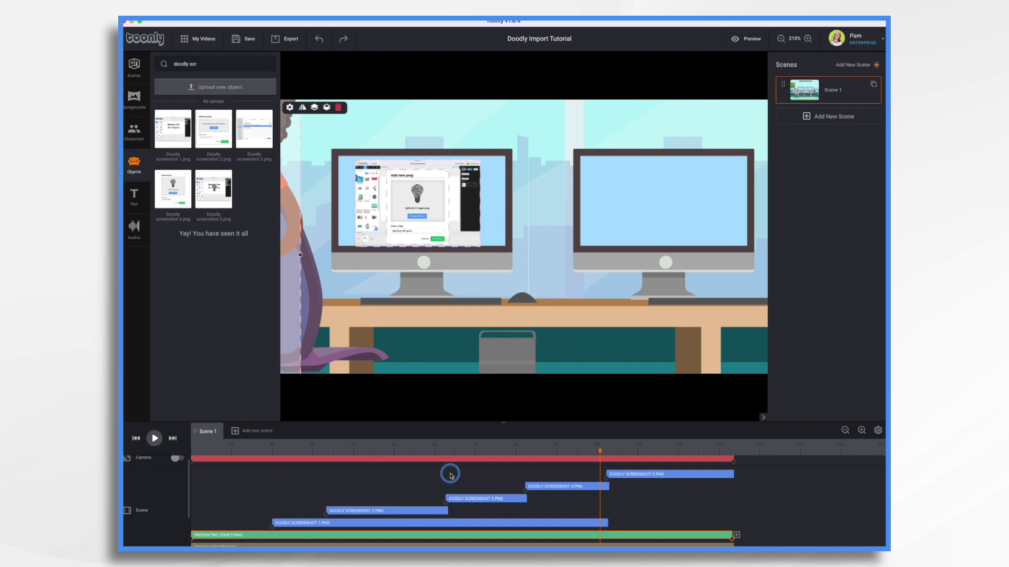
pyautogui.moveTo(601, 453); pyautogui.dragTo(316, 458)
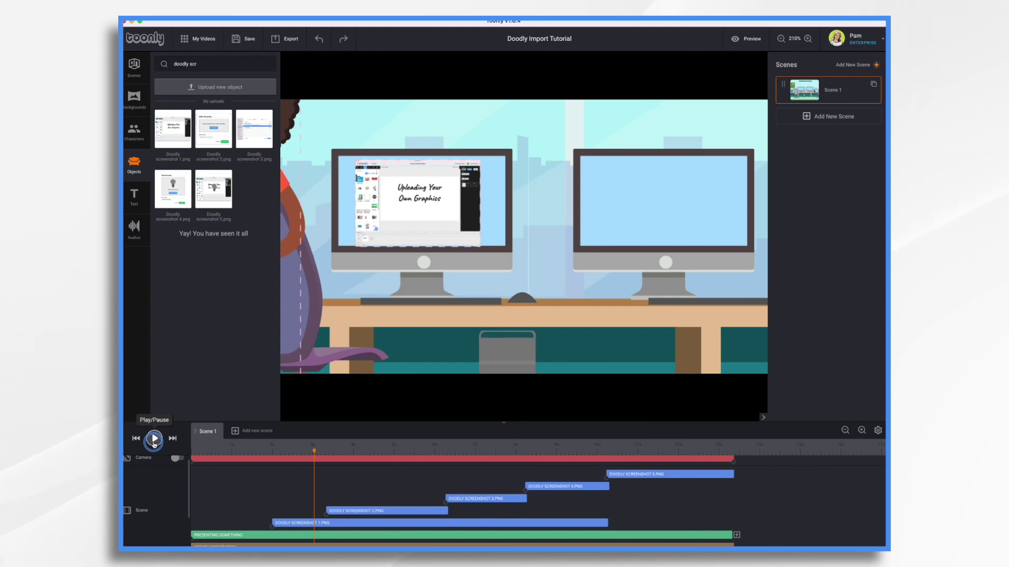
pyautogui.click(154, 439)
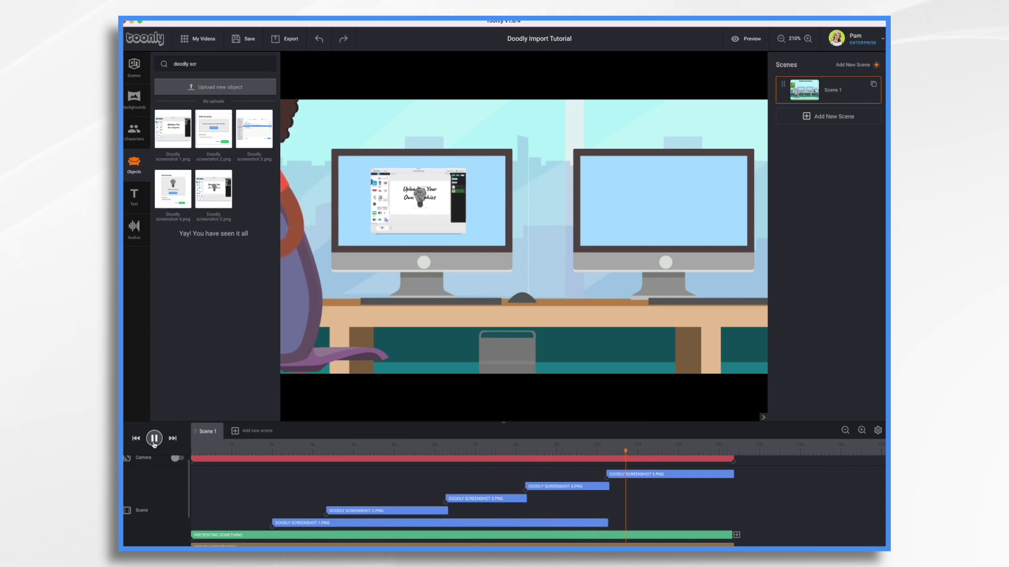
pyautogui.click(153, 442)
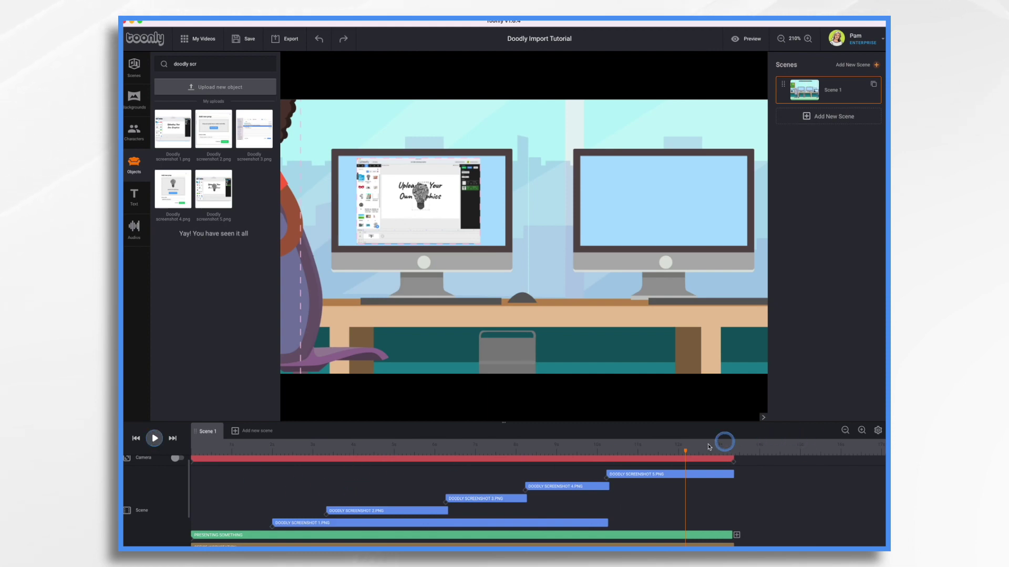
pyautogui.moveTo(685, 453); pyautogui.dragTo(340, 465)
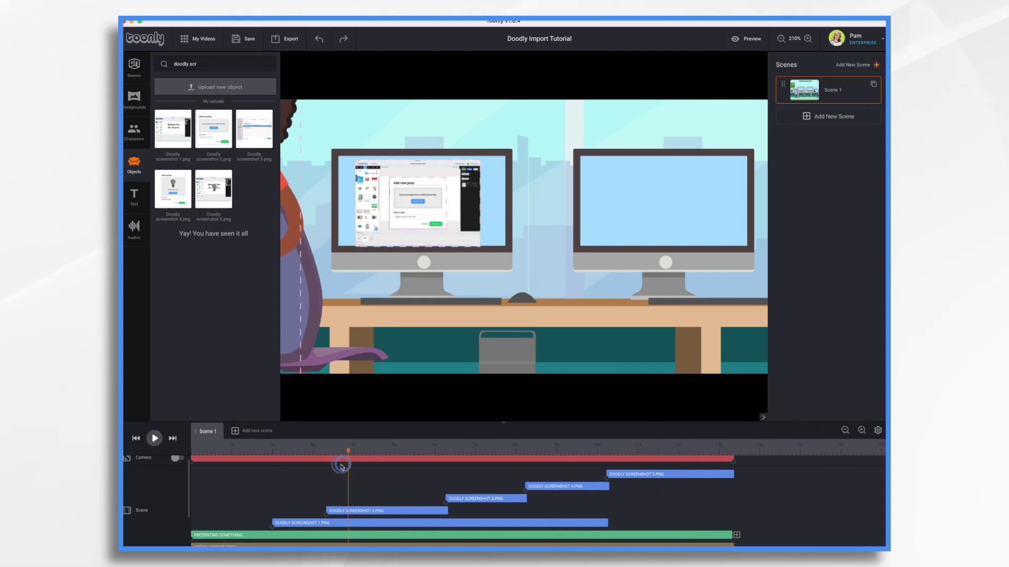
pyautogui.click(349, 509)
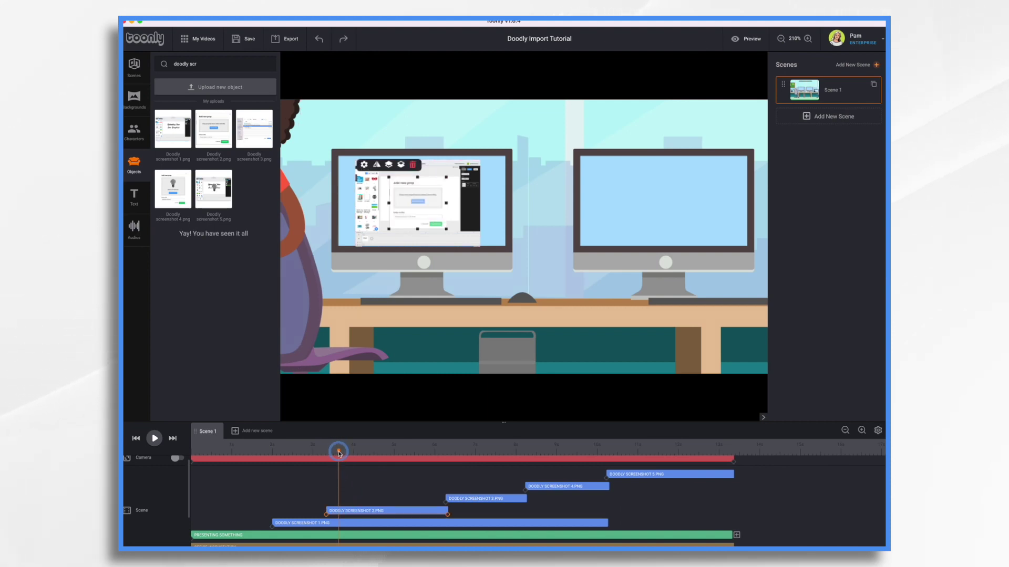
# - Change Doodly screenshot 2's exit effect in its object settings
pyautogui.click(364, 166)
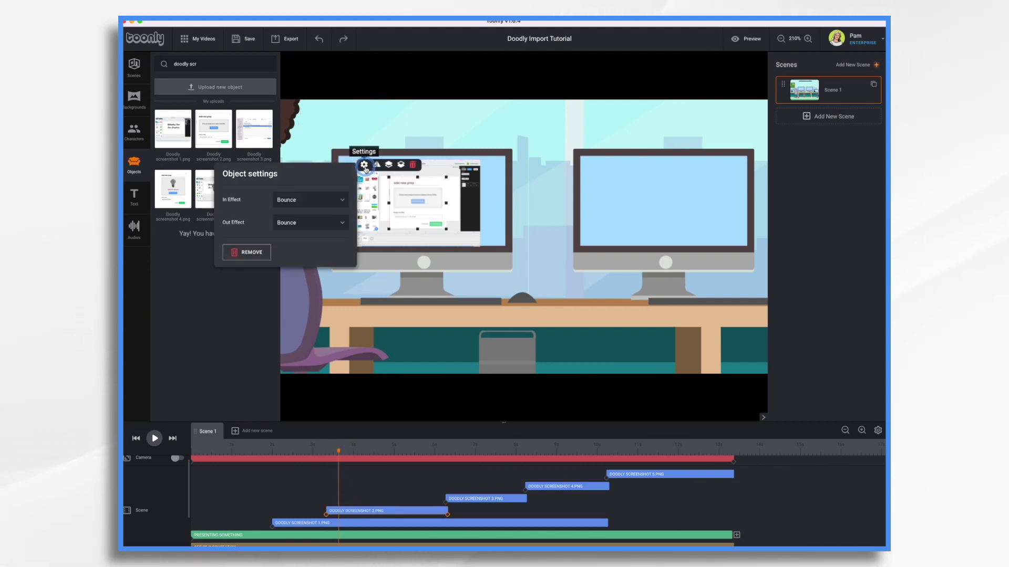
pyautogui.click(337, 226)
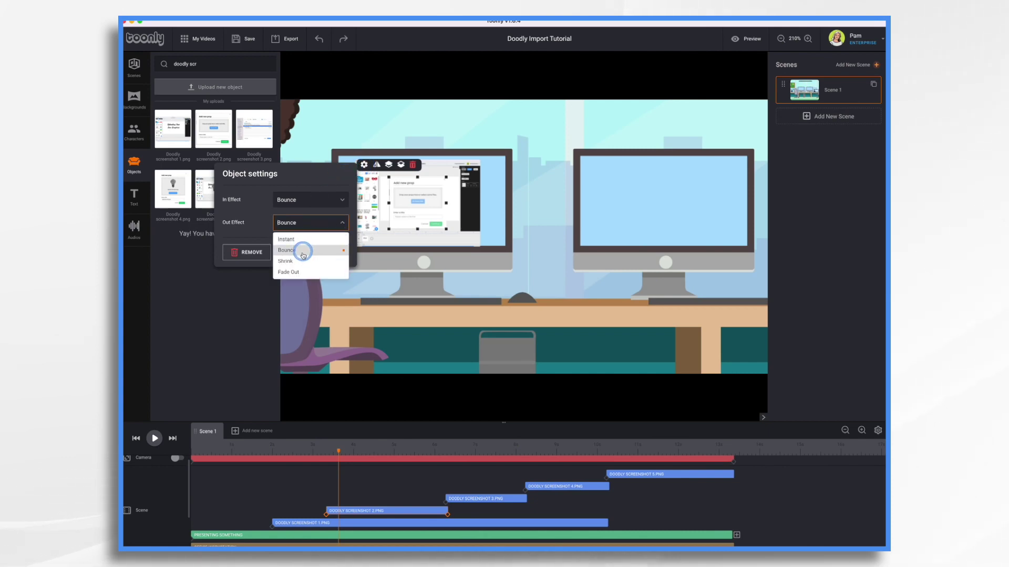
pyautogui.click(305, 272)
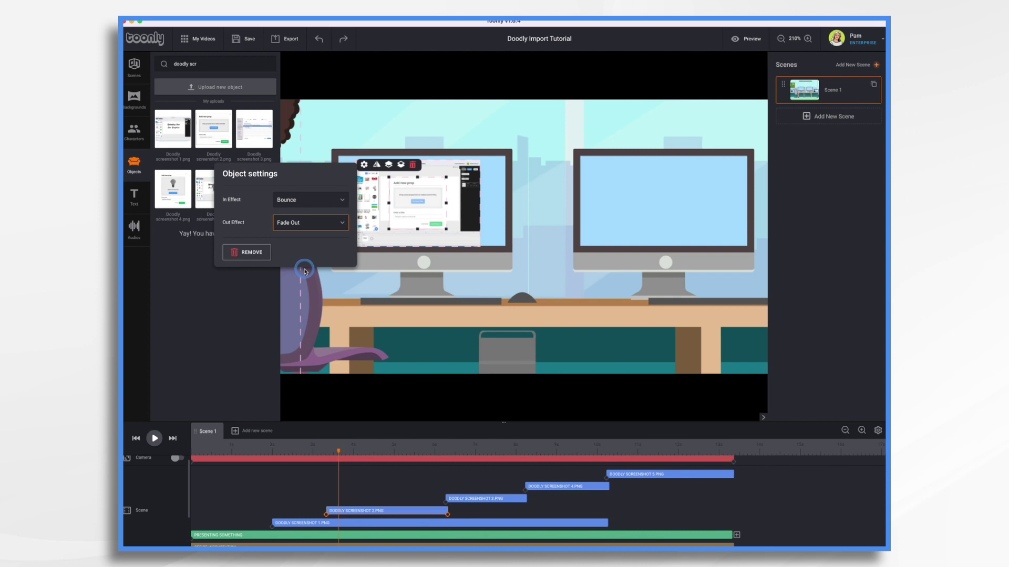
# - Set Doodly screenshot 3's out effect to Instant and scrub through the transitions
pyautogui.click(472, 498)
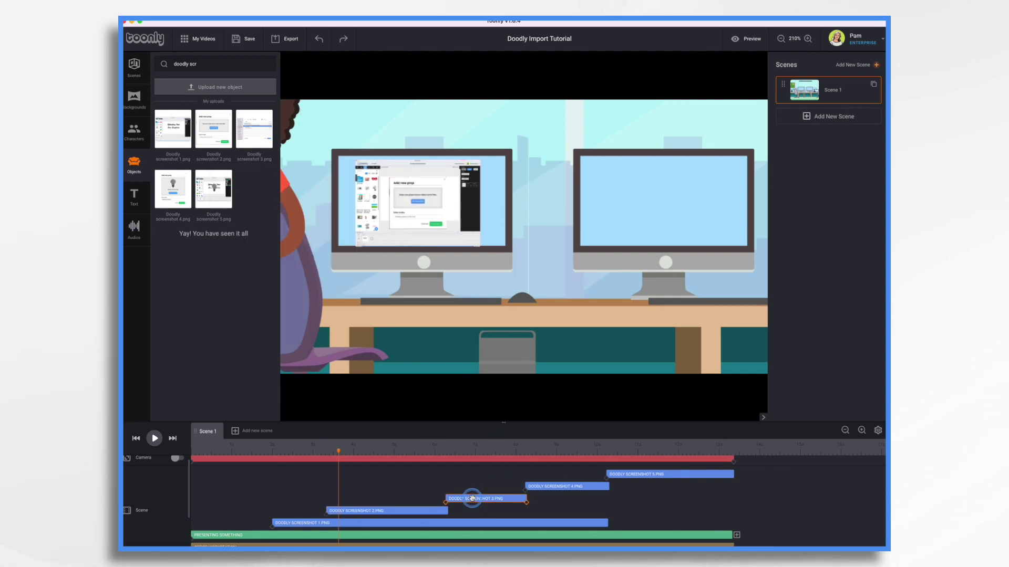
pyautogui.moveTo(338, 450); pyautogui.dragTo(418, 450)
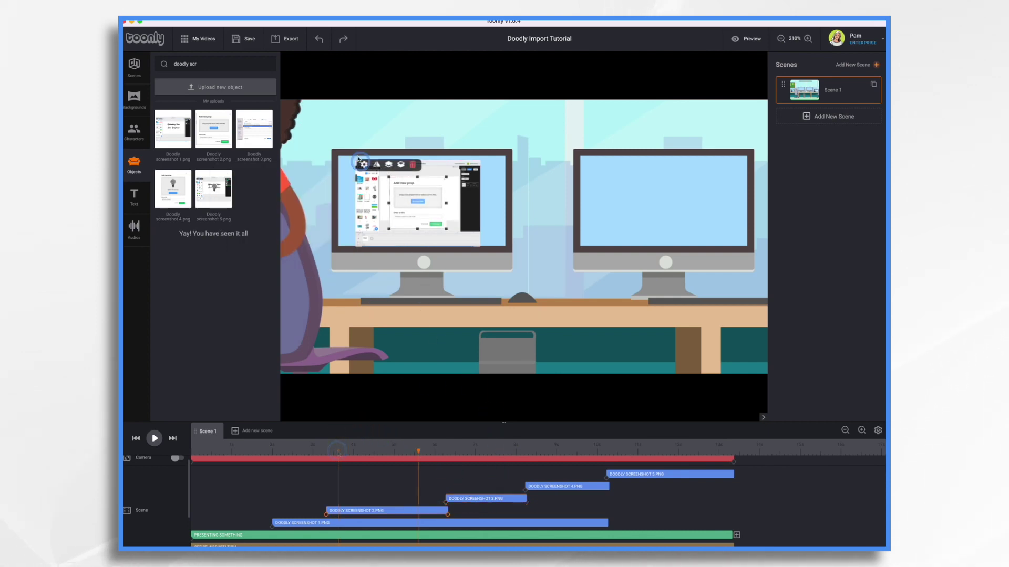
pyautogui.click(364, 164)
pyautogui.click(318, 227)
pyautogui.click(291, 254)
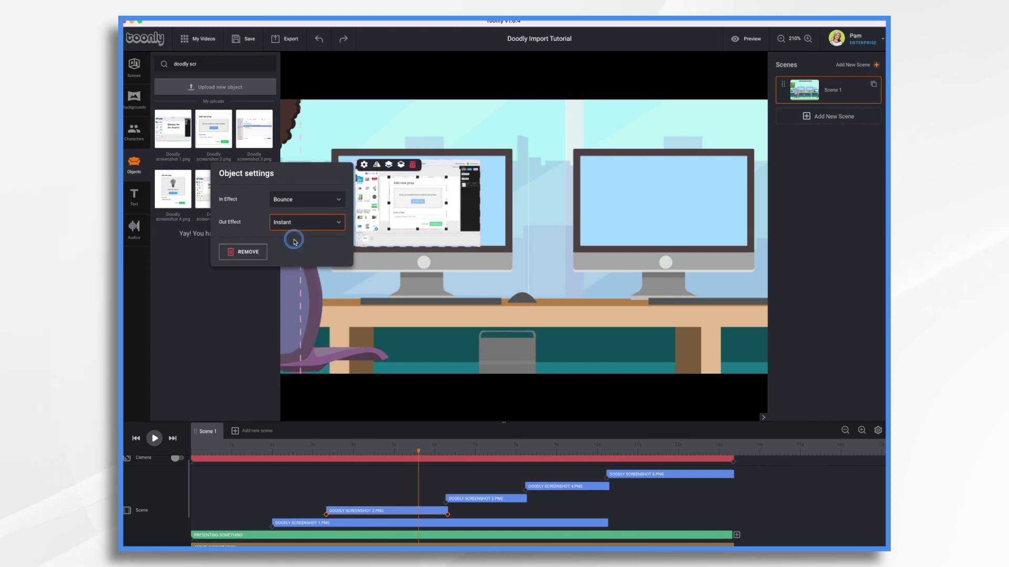
pyautogui.click(293, 477)
pyautogui.moveTo(293, 477); pyautogui.dragTo(345, 484)
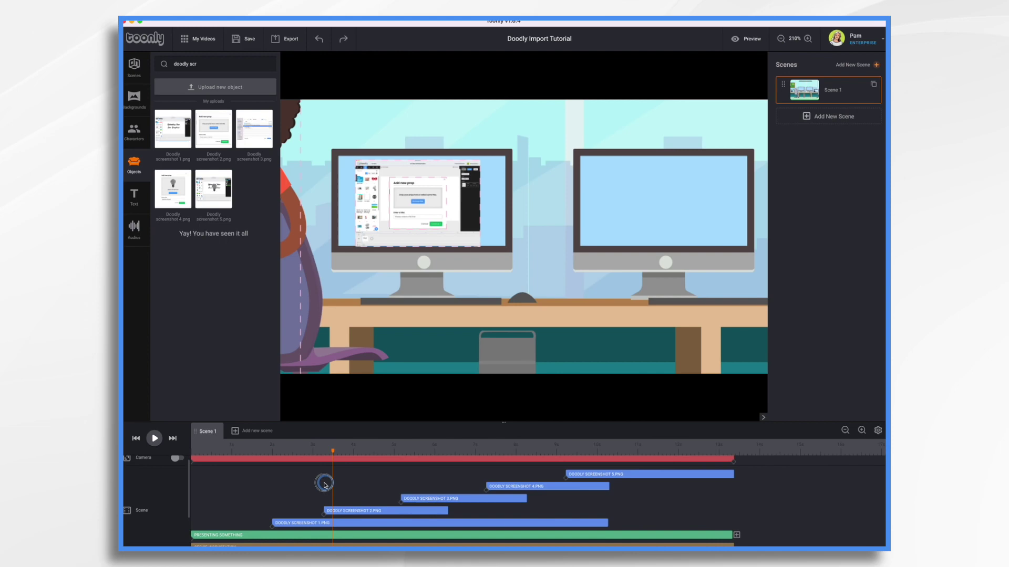
pyautogui.moveTo(325, 484); pyautogui.dragTo(291, 487)
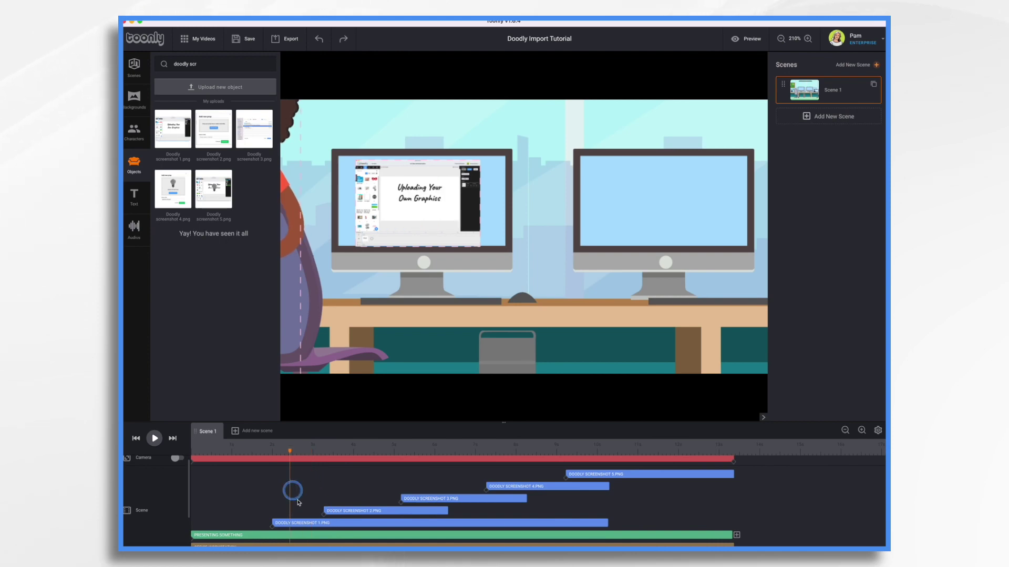
pyautogui.click(304, 522)
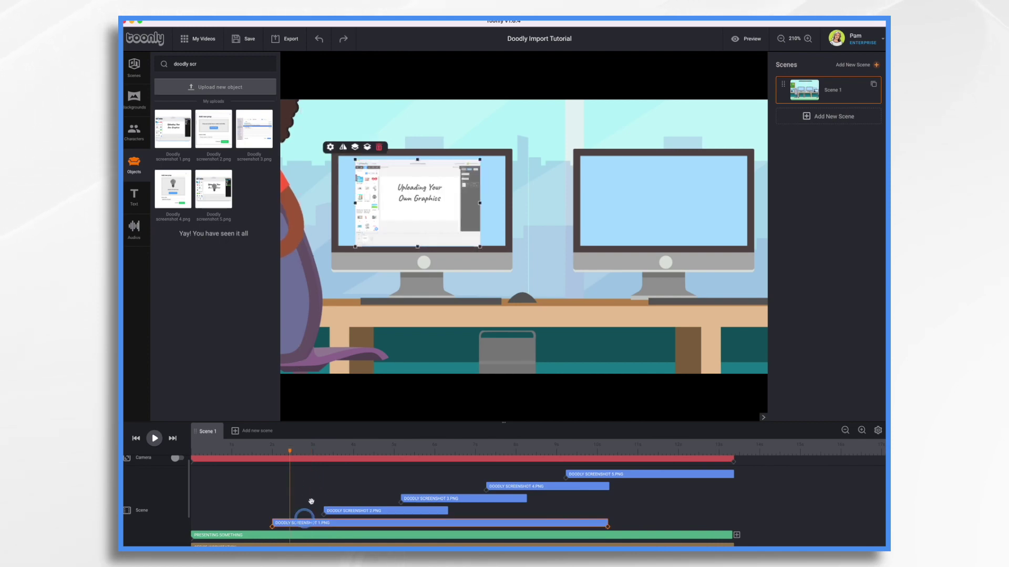
pyautogui.click(449, 251)
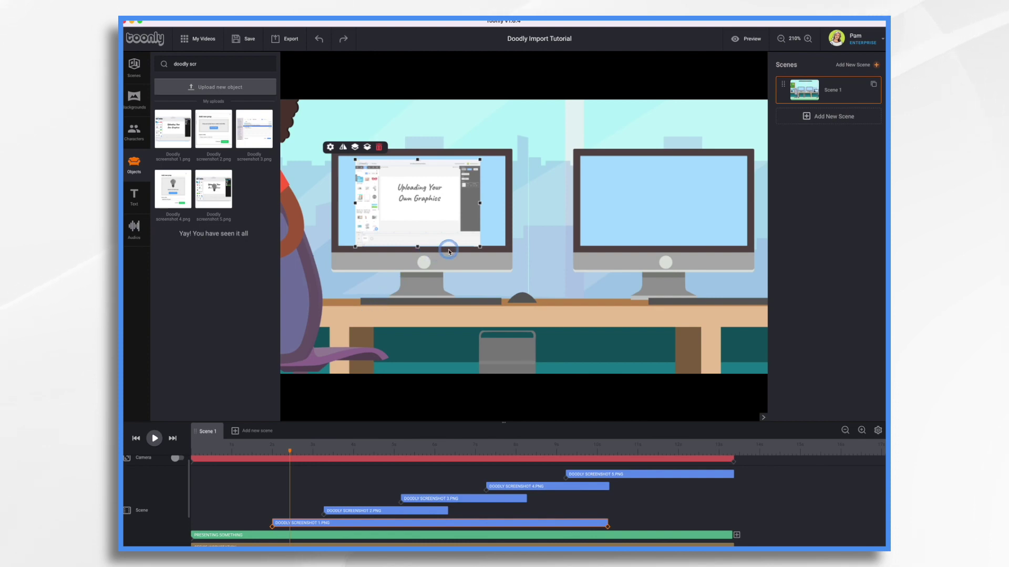
pyautogui.click(381, 225)
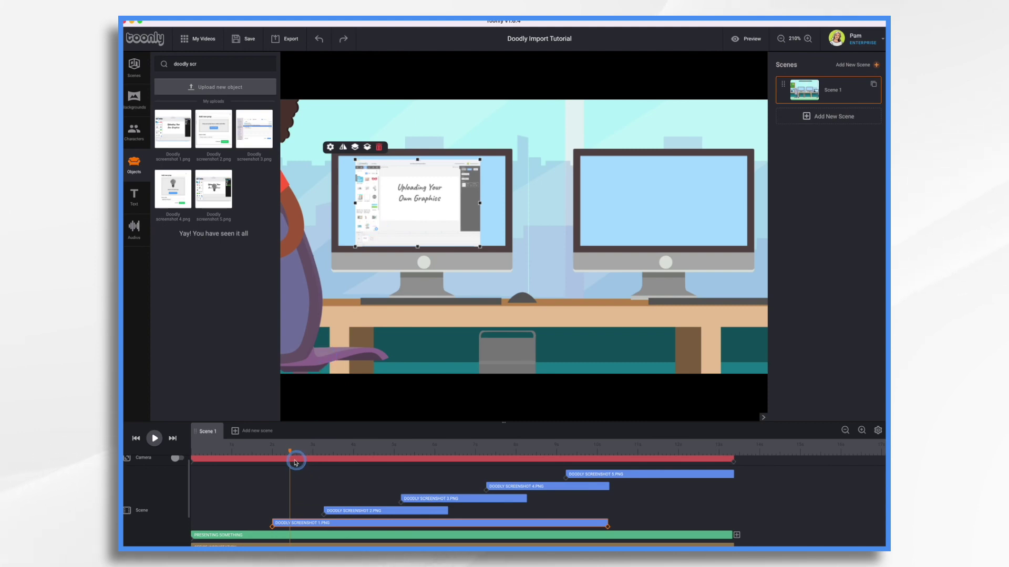
pyautogui.moveTo(290, 452)
pyautogui.mouseDown()
pyautogui.moveTo(350, 459)
pyautogui.moveTo(270, 462)
pyautogui.moveTo(298, 466)
pyautogui.moveTo(288, 469)
pyautogui.mouseUp()
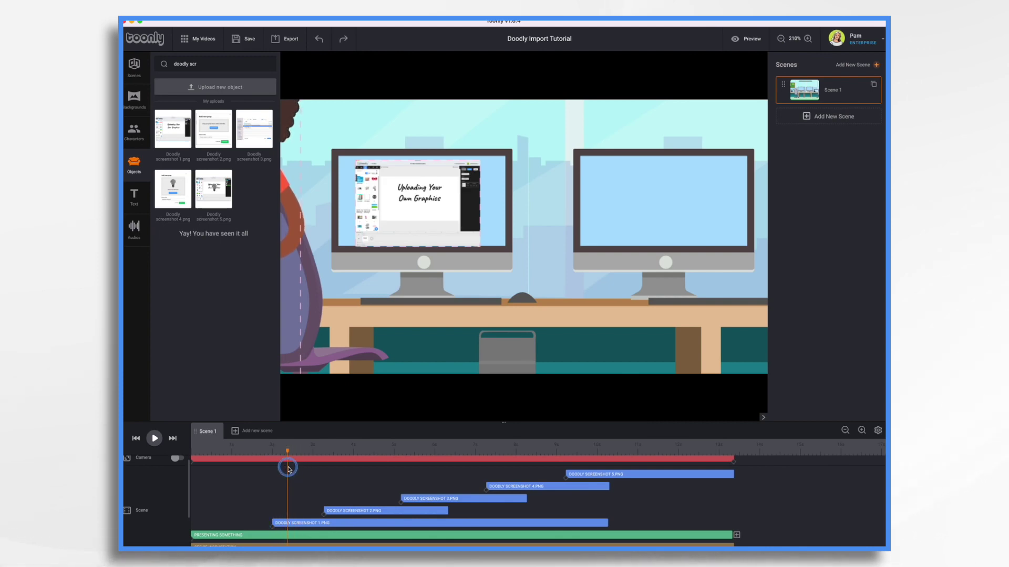
pyautogui.click(214, 71)
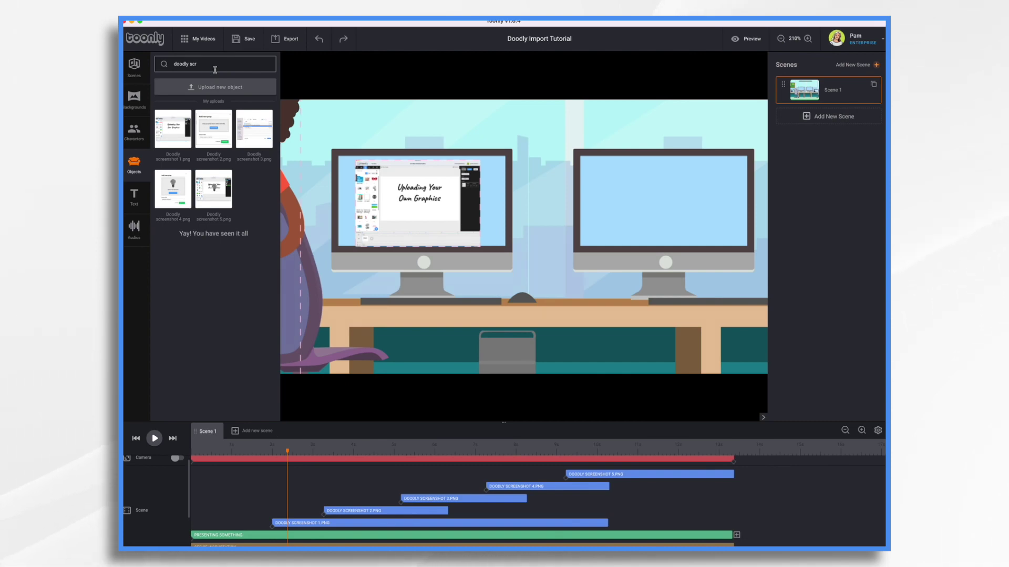
# - Clear the search box and upload Cursor hand.png and Cursor Lines.png as new objects
pyautogui.press('super+a')
pyautogui.press('BackSpace')
pyautogui.click(218, 87)
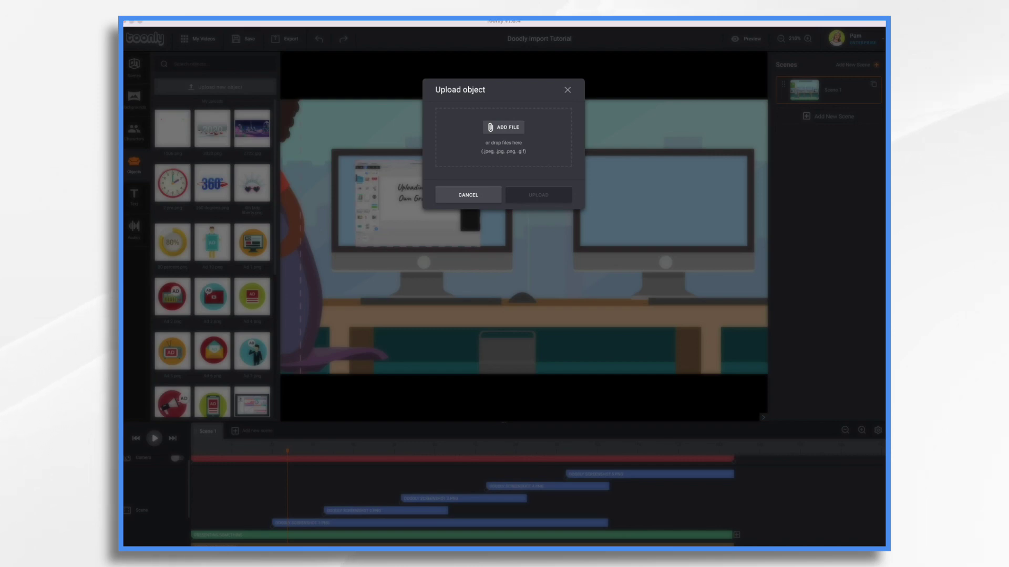
pyautogui.moveTo(924, 111); pyautogui.dragTo(568, 127)
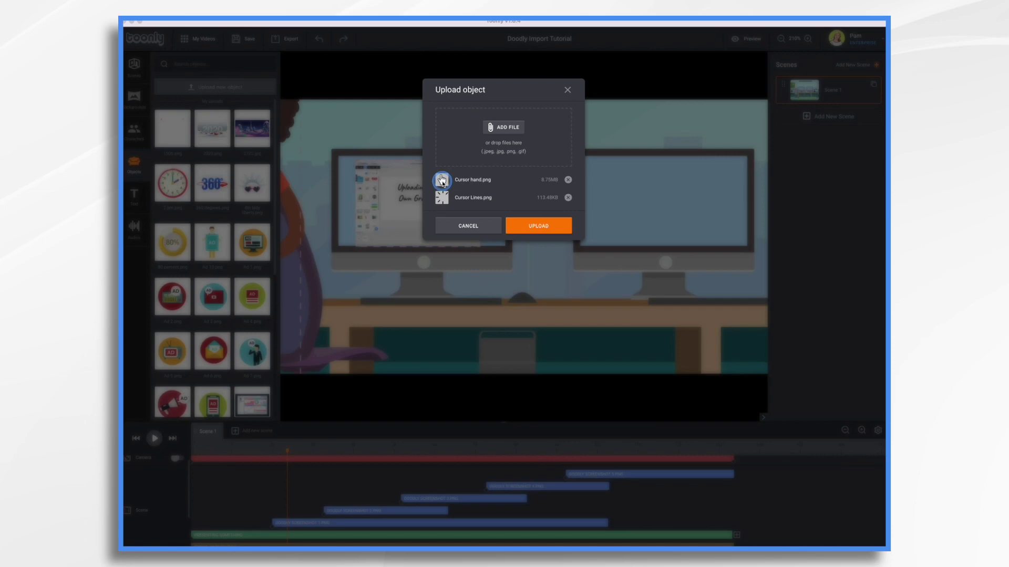
pyautogui.click(545, 226)
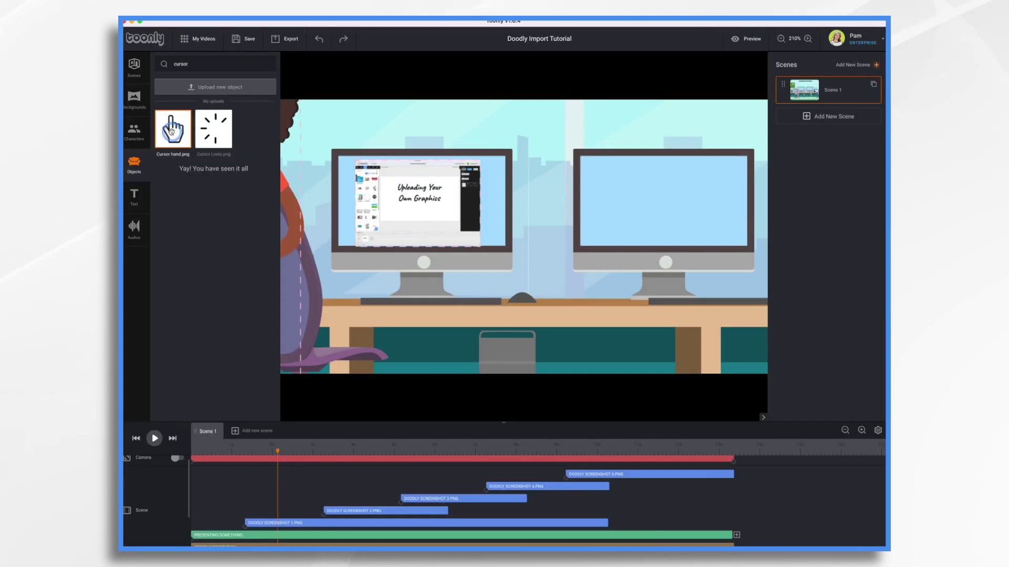
# - Place the cursor hand on the monitor screenshot and push screenshot clips 2–5 later
pyautogui.moveTo(172, 128); pyautogui.dragTo(364, 208)
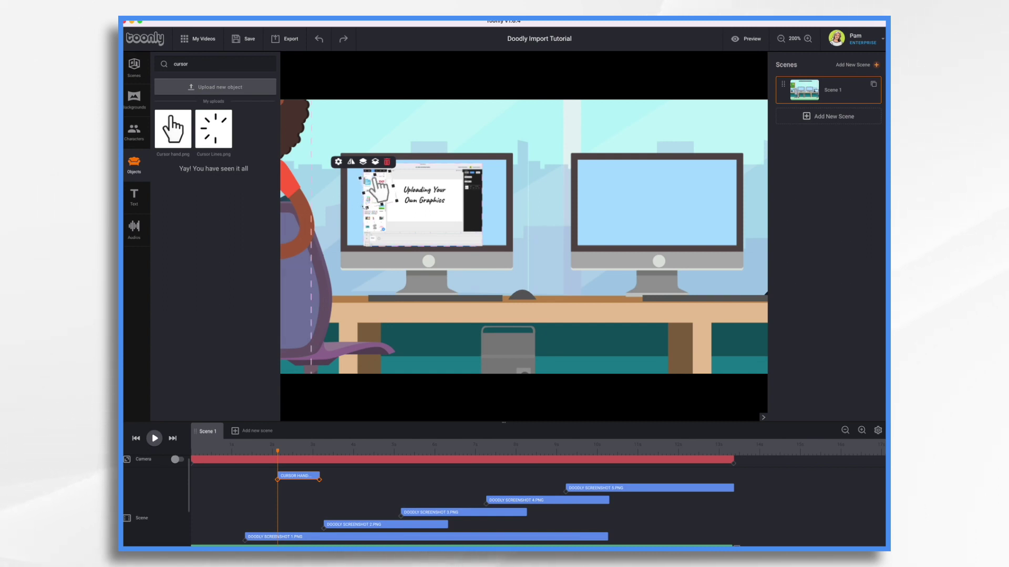
pyautogui.click(455, 514)
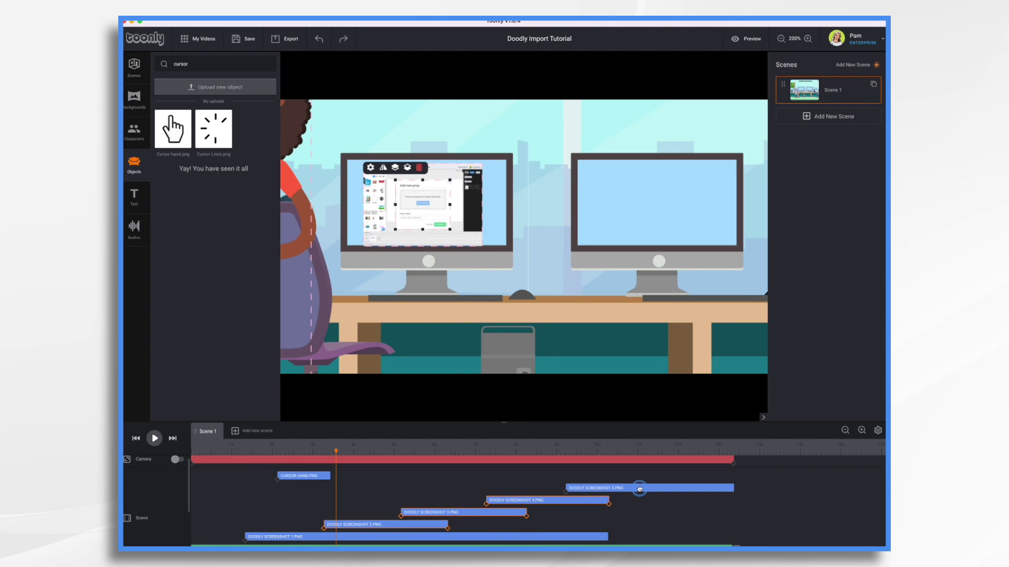
pyautogui.moveTo(639, 490); pyautogui.dragTo(796, 488)
# - Add the Cursor Lines image beside the cursor hand and scrub to preview it
pyautogui.click(315, 476)
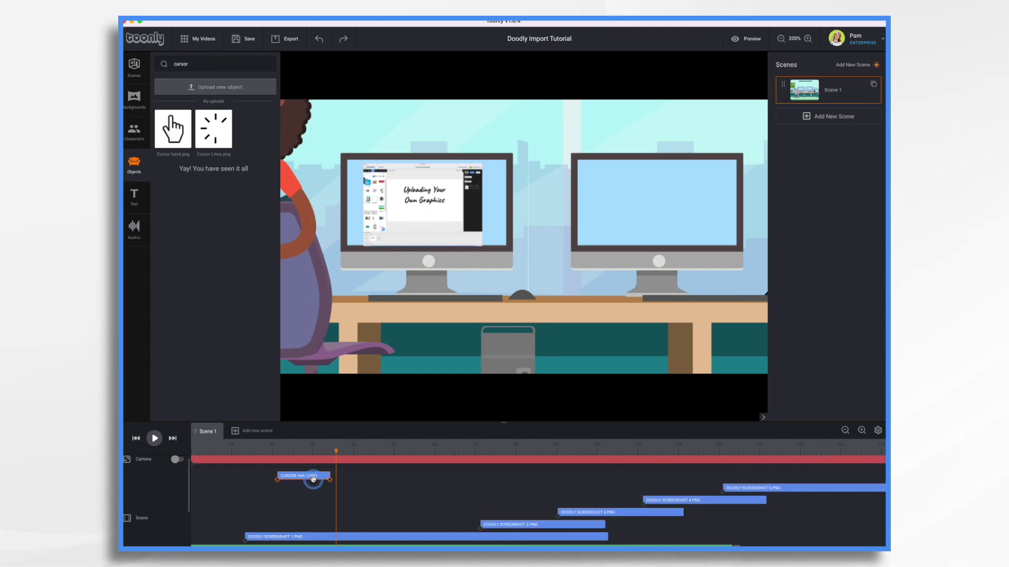
pyautogui.moveTo(337, 453); pyautogui.dragTo(317, 453)
pyautogui.click(215, 134)
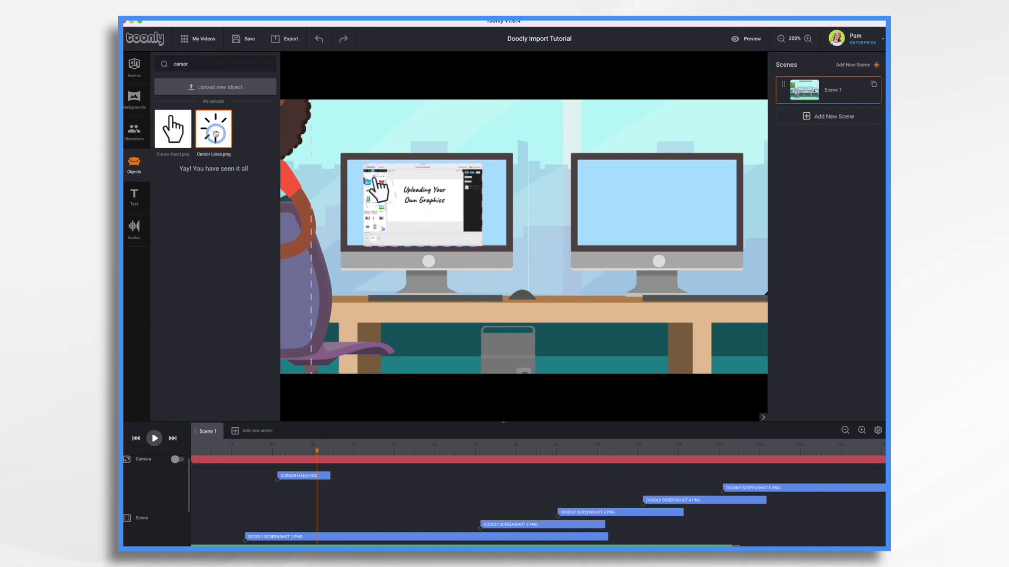
pyautogui.moveTo(215, 134); pyautogui.dragTo(344, 179)
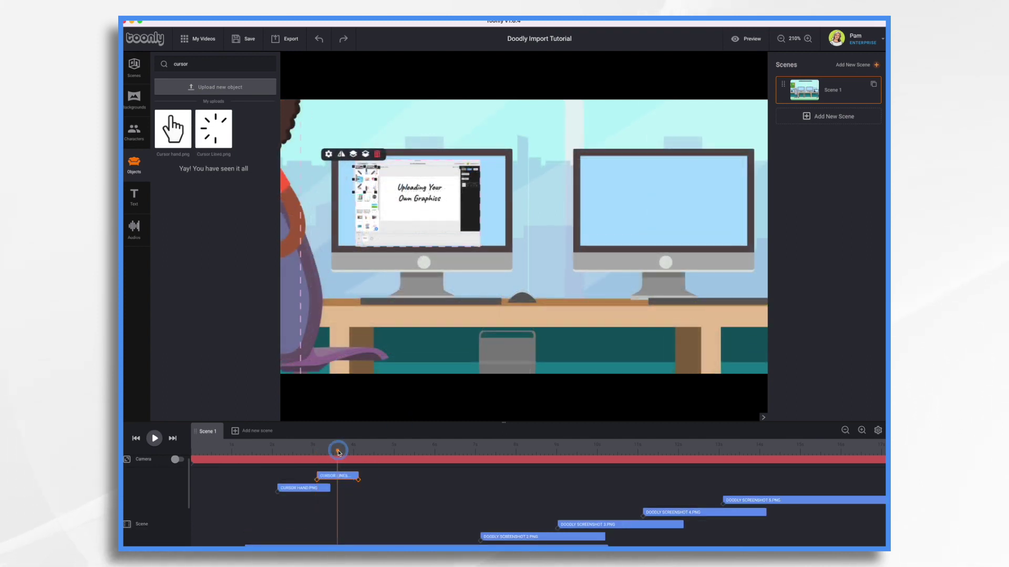
pyautogui.moveTo(338, 451); pyautogui.dragTo(266, 454)
pyautogui.scroll(-1, 326, 453)
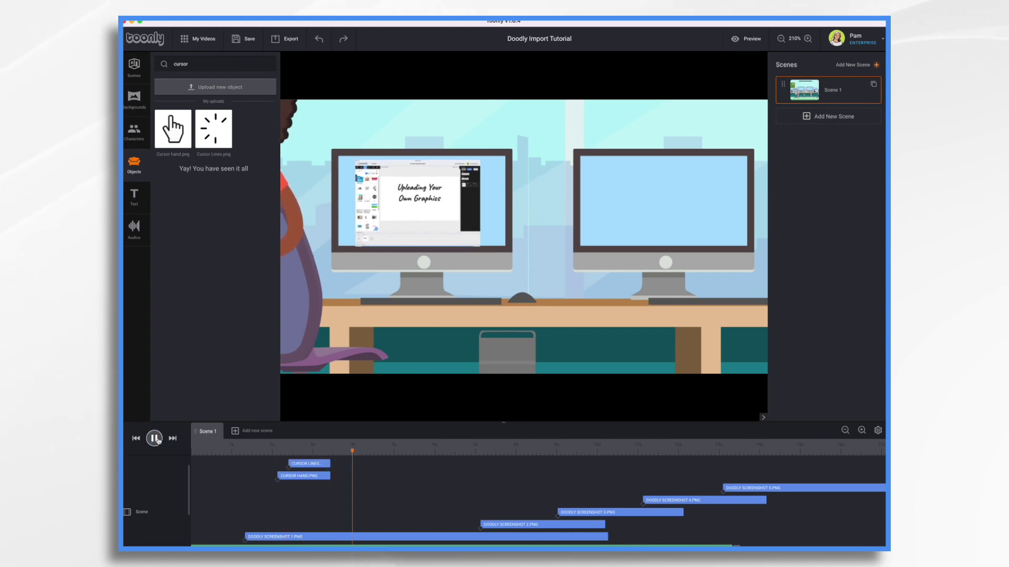
# - Pause playback and drag the cursor hand lower on the left monitor, creating a second hand-and-lines pair
pyautogui.click(157, 440)
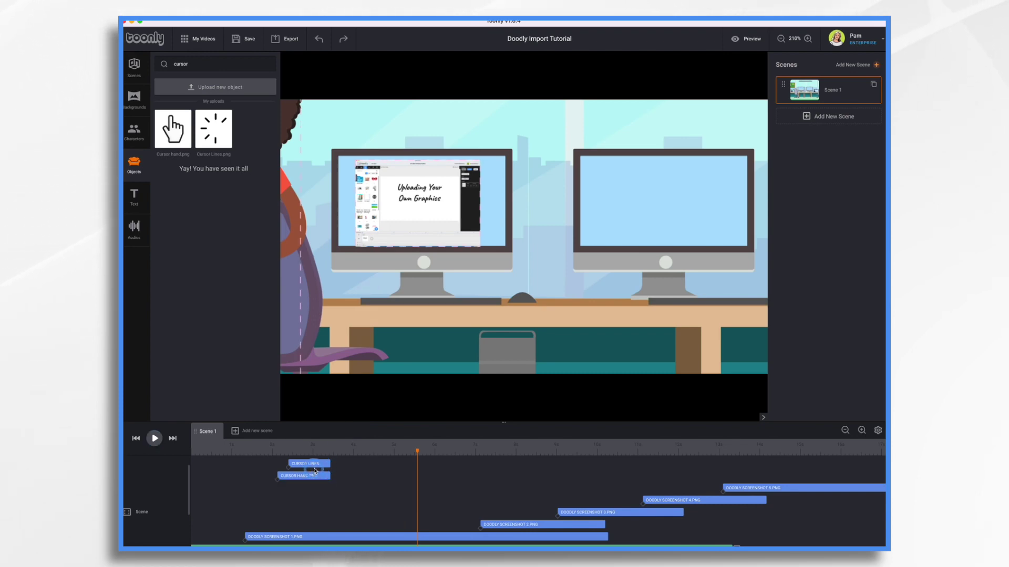
pyautogui.click(297, 466)
pyautogui.click(300, 476)
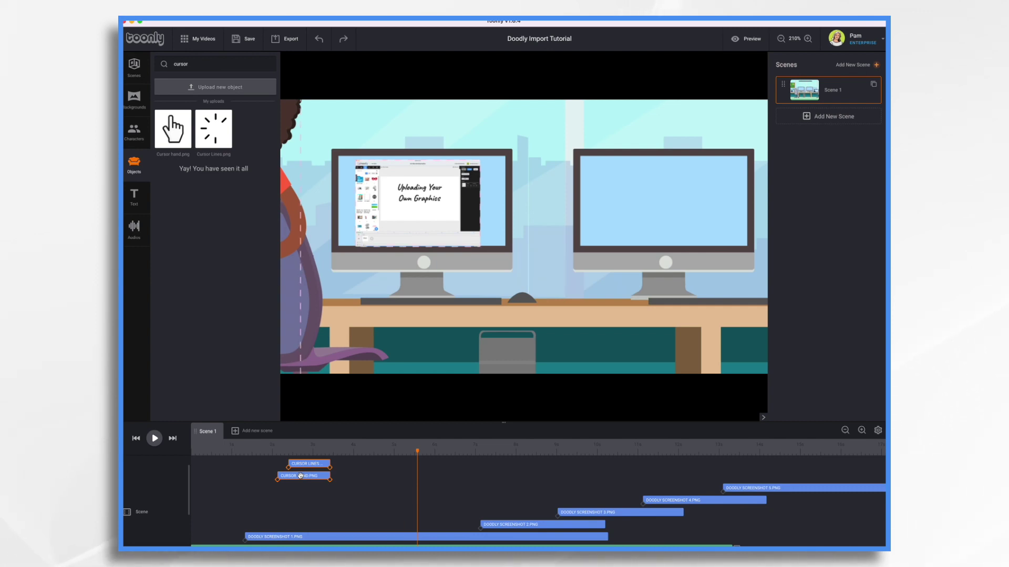
pyautogui.click(300, 476)
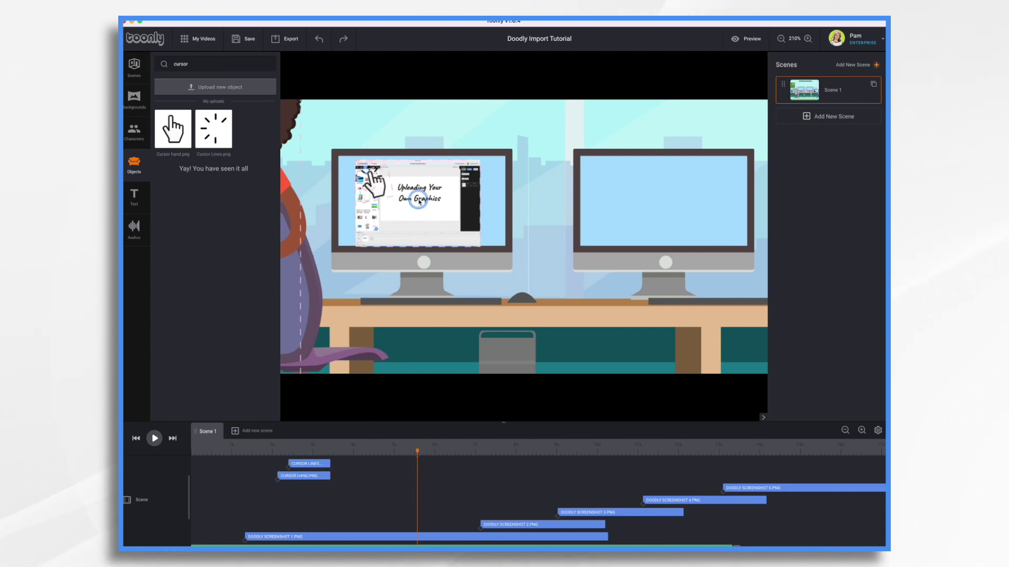
pyautogui.moveTo(379, 188); pyautogui.dragTo(389, 252)
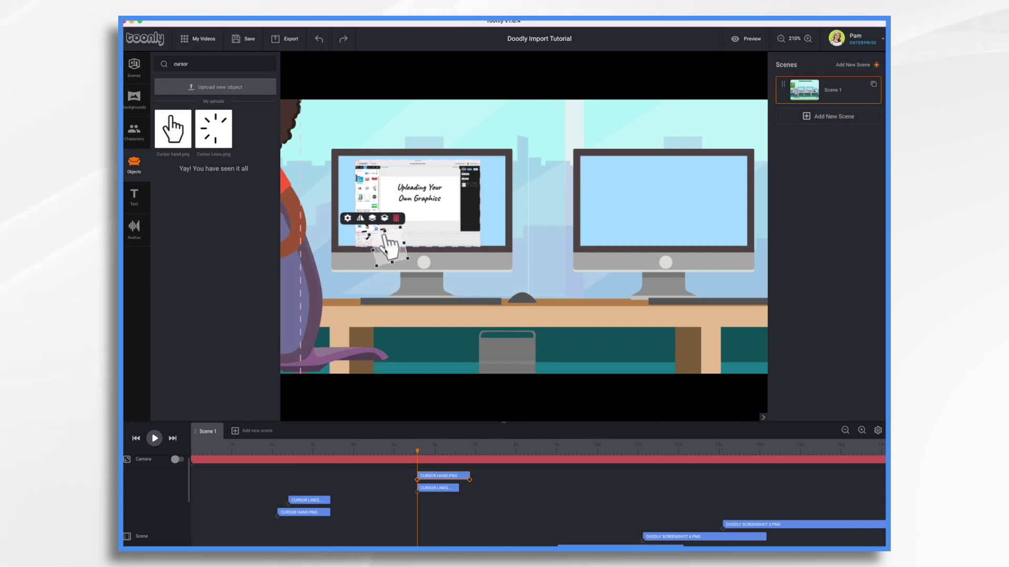
pyautogui.click(384, 242)
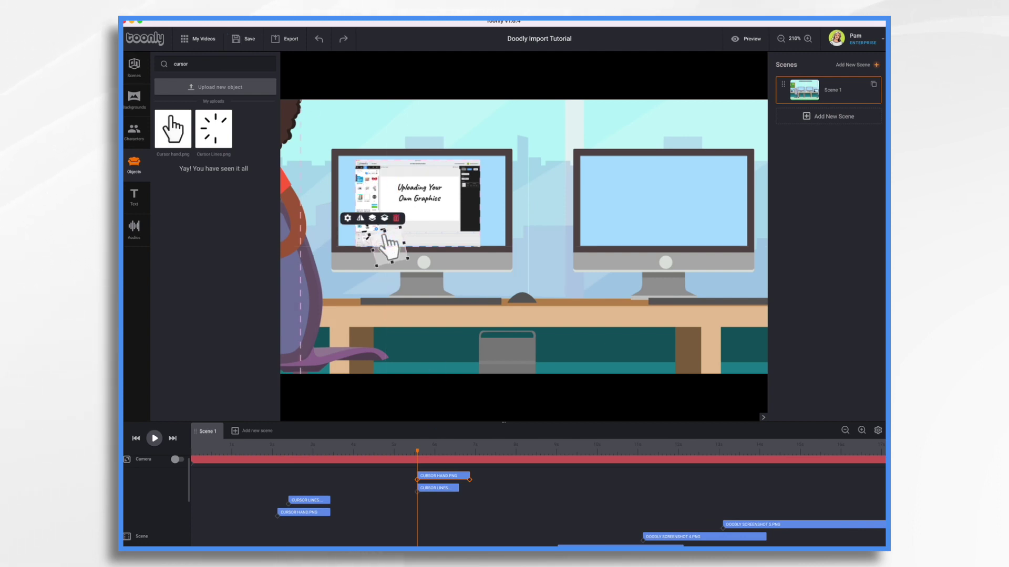
# - Uncheck Snap objects by in timeline settings and nudge the cursor hand into place
pyautogui.click(878, 430)
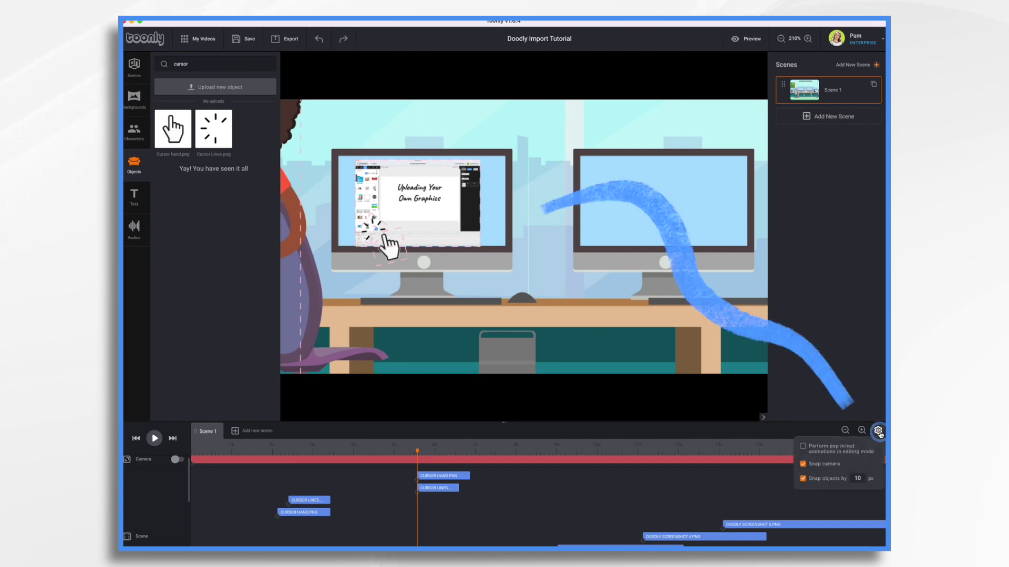
pyautogui.click(802, 478)
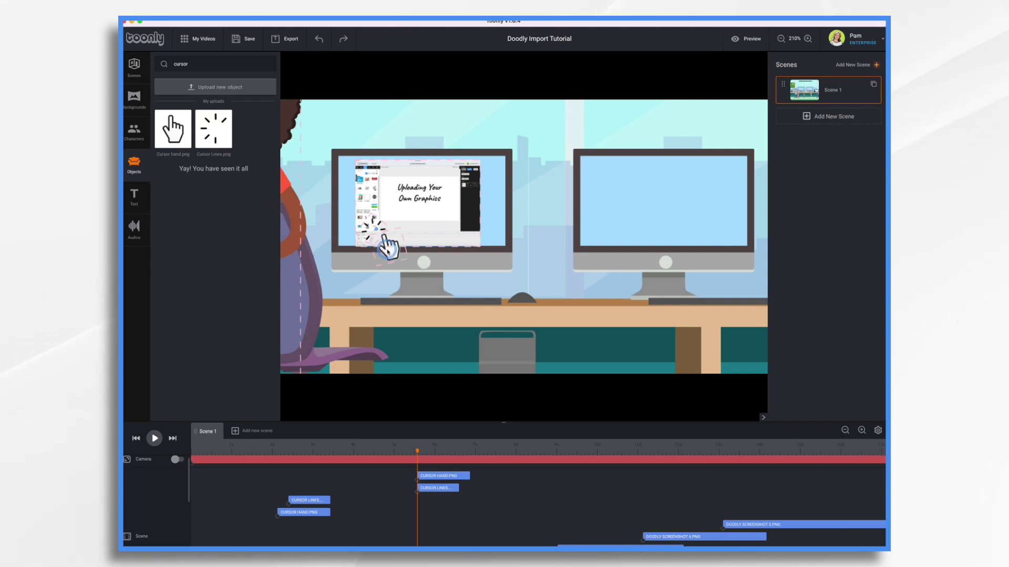
pyautogui.click(381, 248)
pyautogui.moveTo(380, 249); pyautogui.dragTo(380, 250)
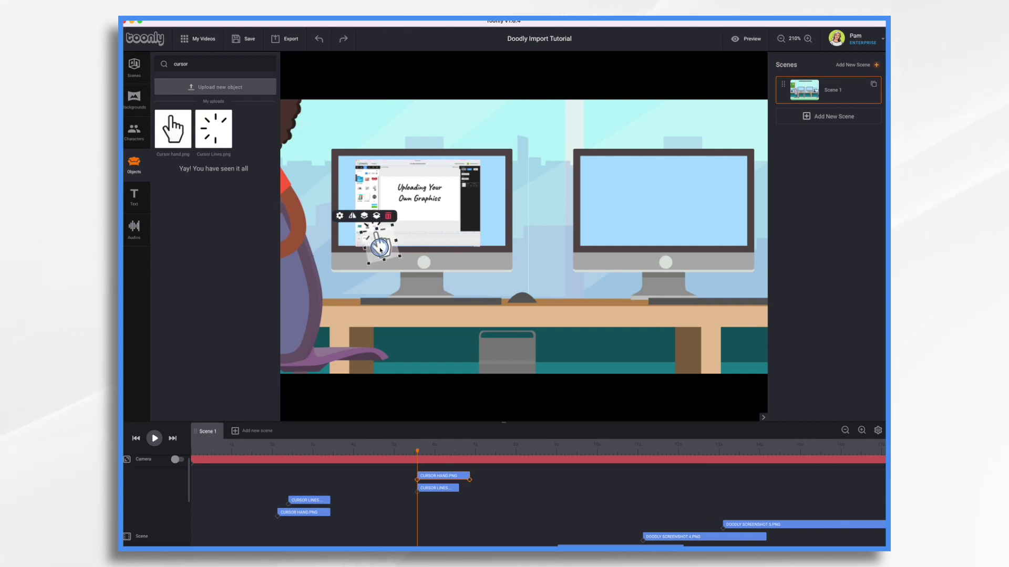
# - Drag the second CURSOR LINES and CURSOR HAND clips earlier, then replay the cursor animation
pyautogui.click(411, 184)
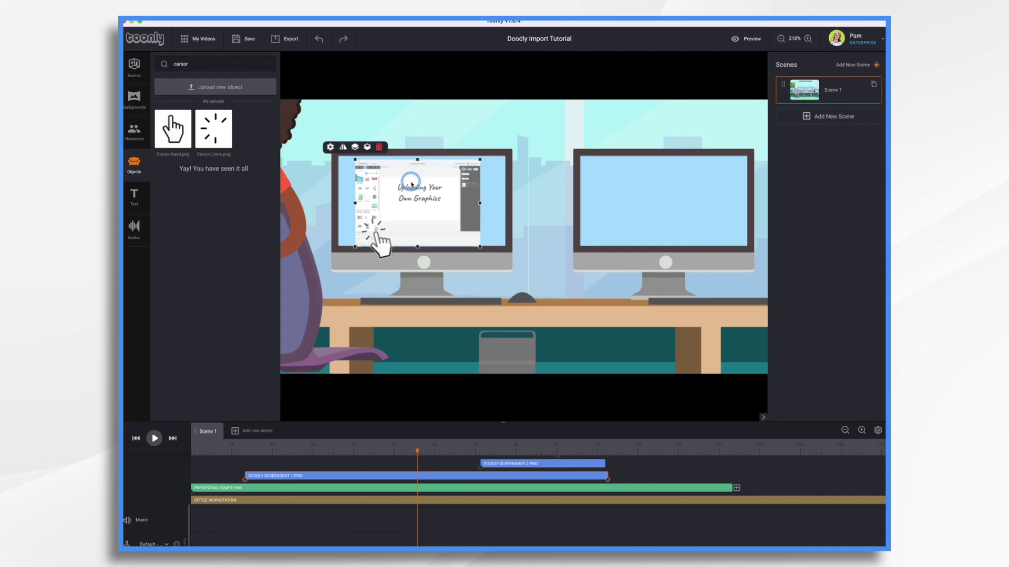
pyautogui.click(483, 483)
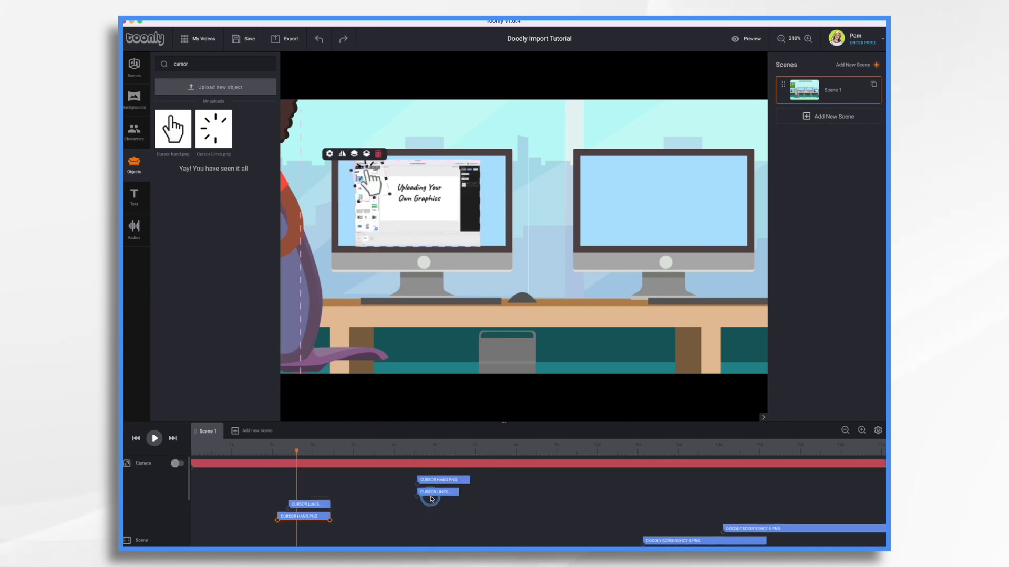
pyautogui.moveTo(431, 498); pyautogui.dragTo(351, 492)
pyautogui.moveTo(441, 480); pyautogui.dragTo(364, 477)
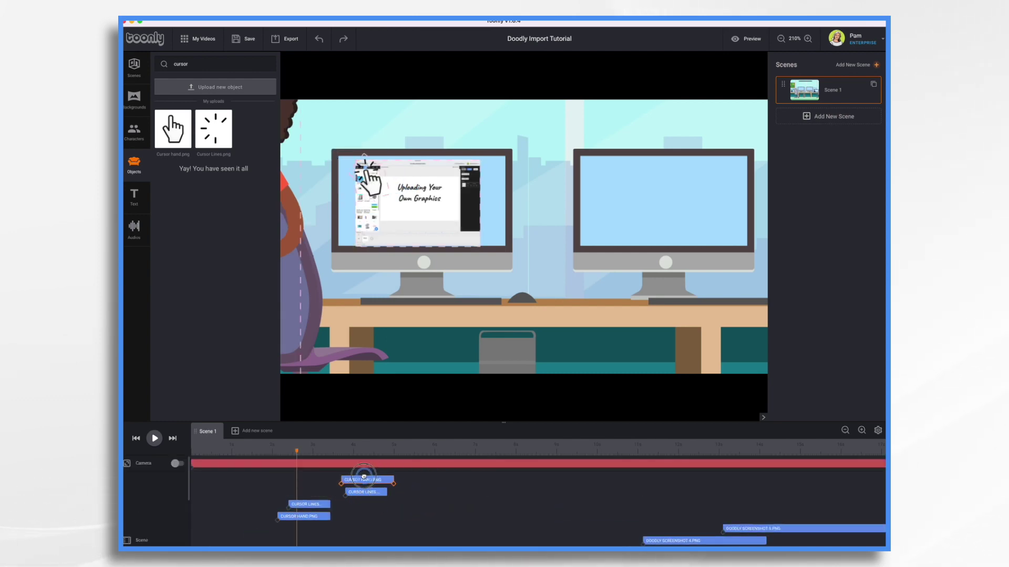
pyautogui.click(234, 452)
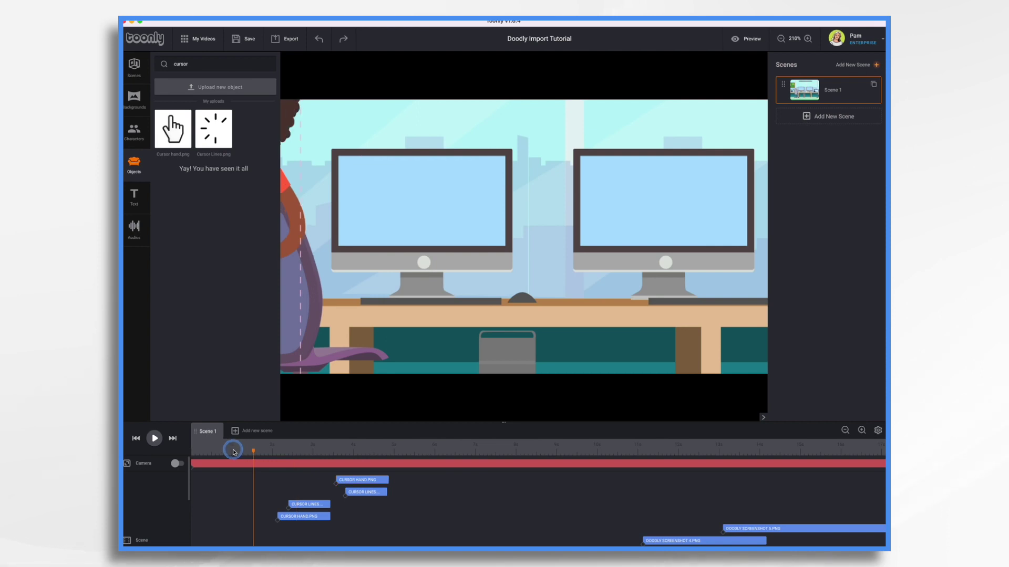
pyautogui.click(154, 439)
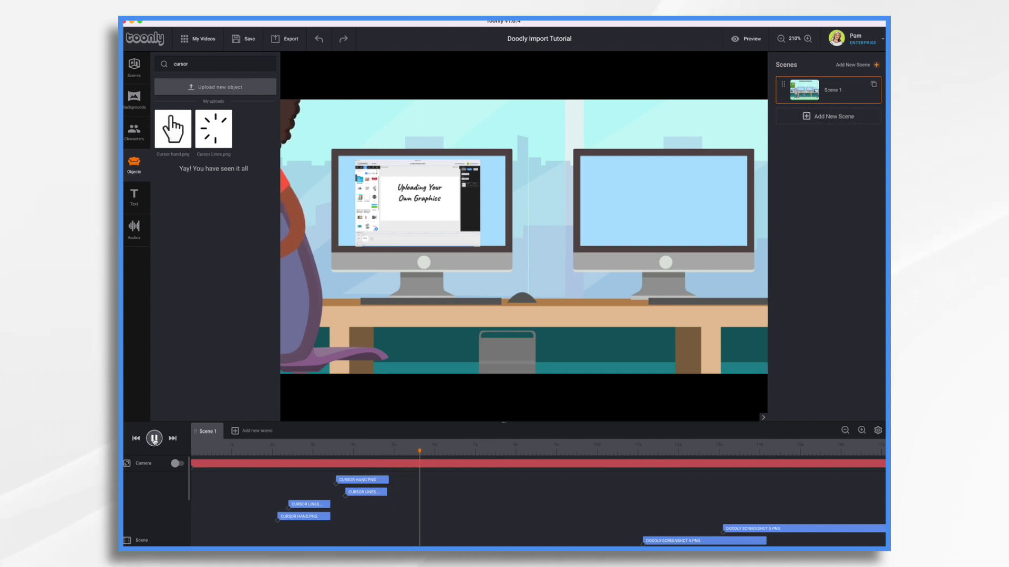
# - Pause, check the CURSOR HAND.PNG clip, then play and pause at the Add new prop screenshot (~6s)
pyautogui.click(154, 439)
pyautogui.click(284, 461)
pyautogui.scroll(-2, 353, 479)
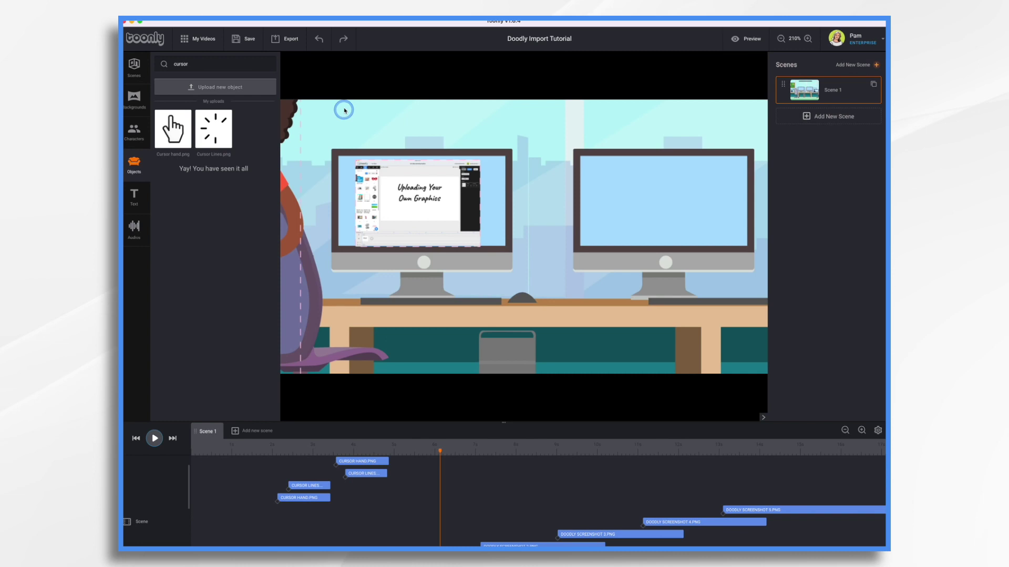
pyautogui.scroll(2, 420, 473)
pyautogui.click(377, 479)
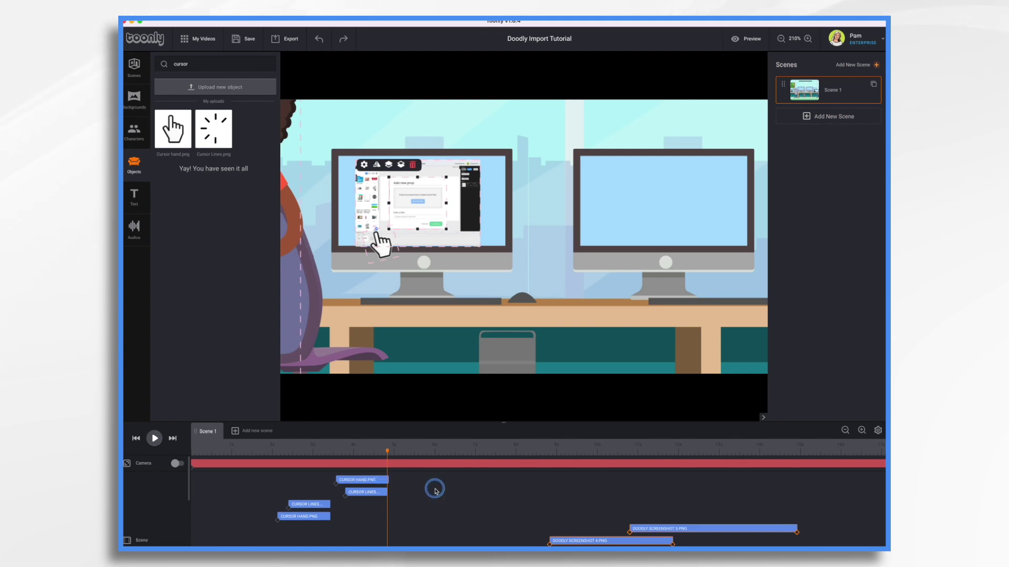
pyautogui.scroll(-3, 436, 491)
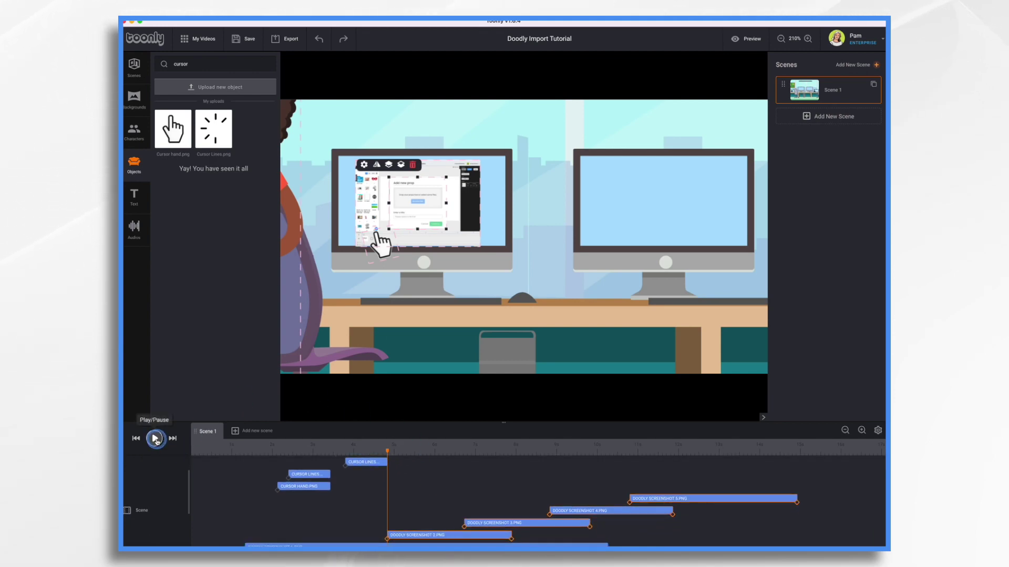
pyautogui.click(156, 439)
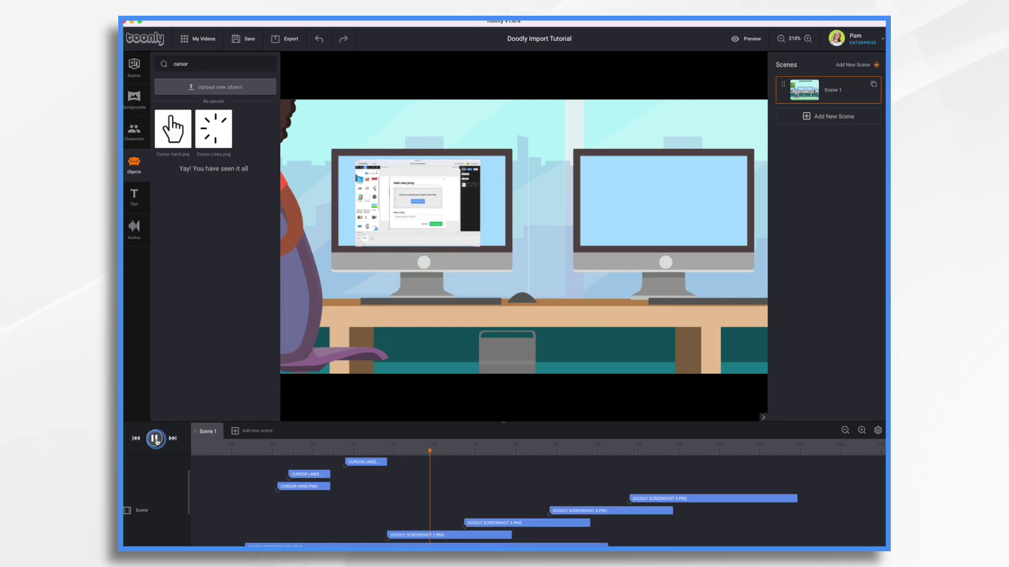
pyautogui.click(155, 440)
pyautogui.click(451, 208)
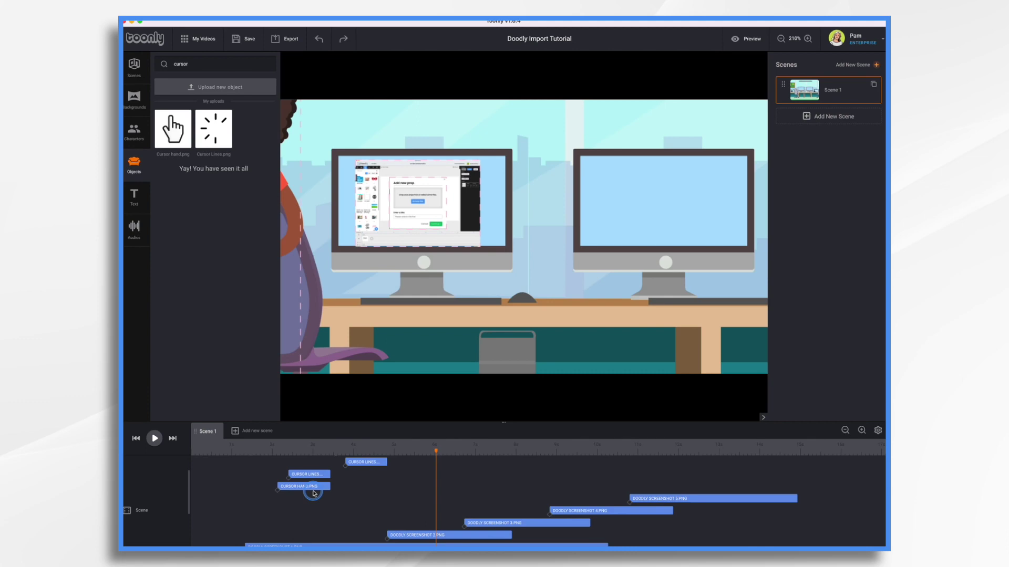
# - Paste a copy of the cursor hand and lines, placing them over the dialog's button
pyautogui.hotkey('ctrl', 'v')
pyautogui.moveTo(376, 189); pyautogui.dragTo(428, 223)
pyautogui.click(366, 177)
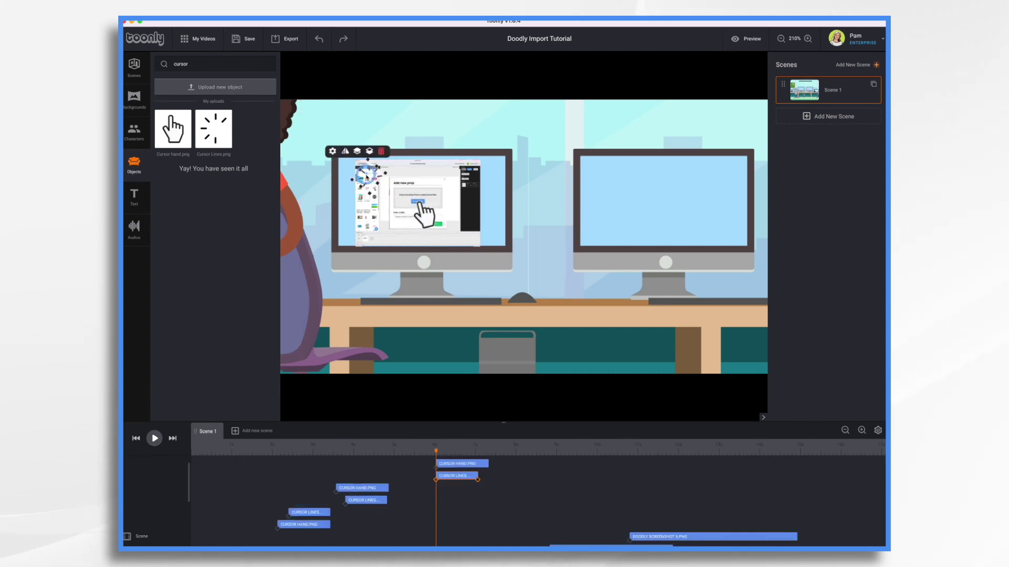
pyautogui.moveTo(367, 177); pyautogui.dragTo(416, 202)
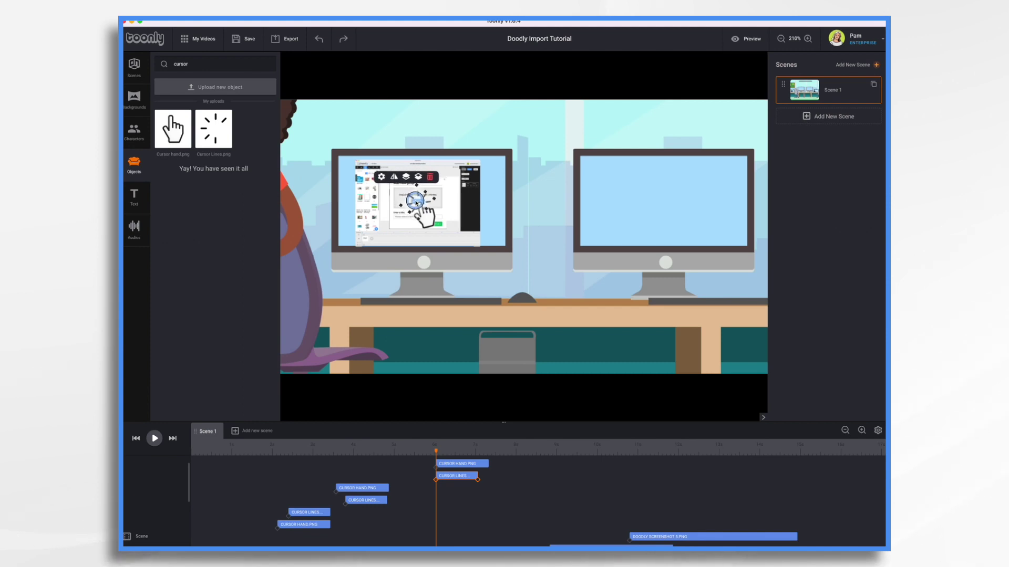
# - Scrub to a later moment and play the animation to check the third cursor pair
pyautogui.scroll(-2, 504, 473)
pyautogui.hscroll(3, 505, 466)
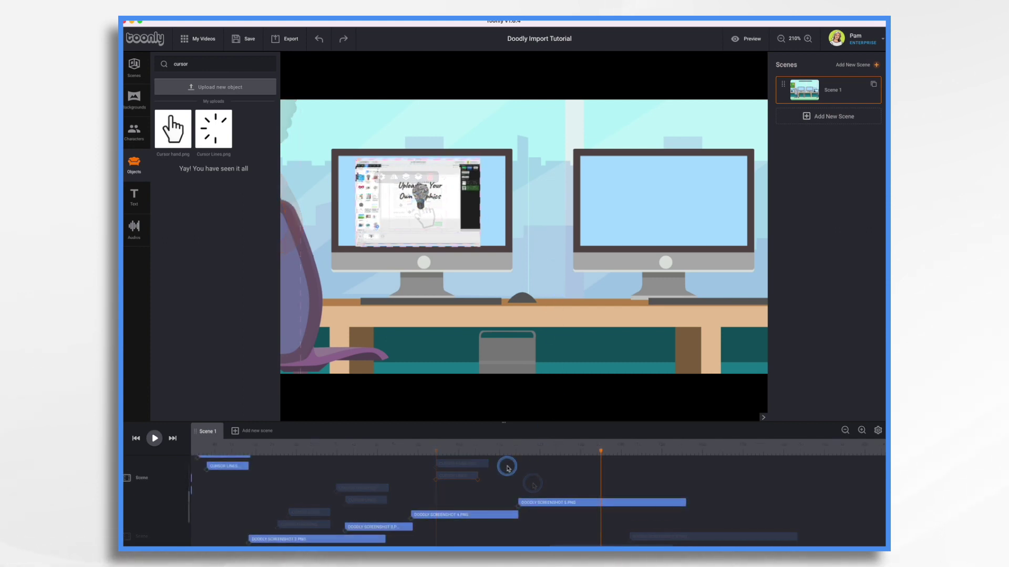
pyautogui.click(474, 449)
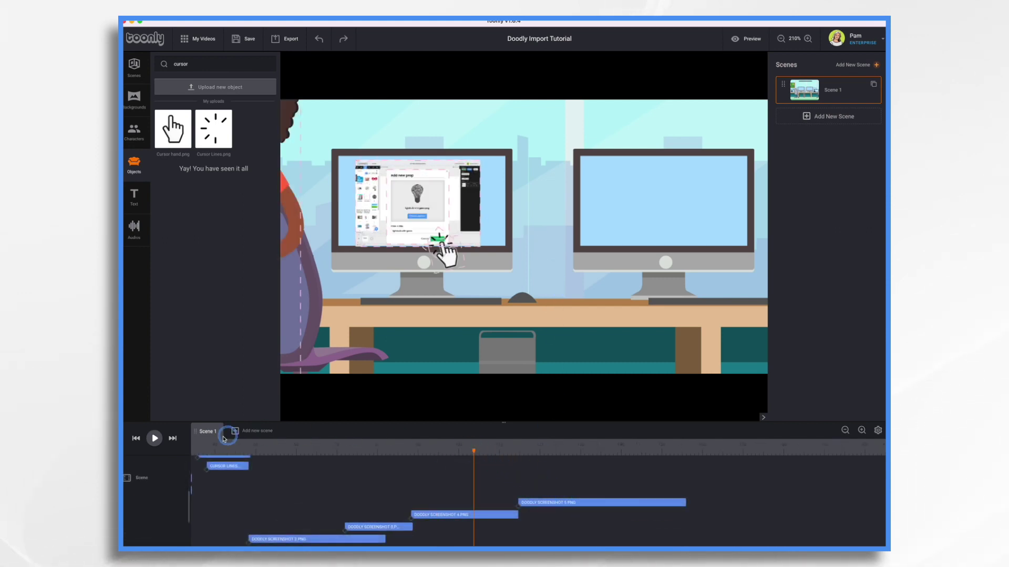
pyautogui.click(155, 438)
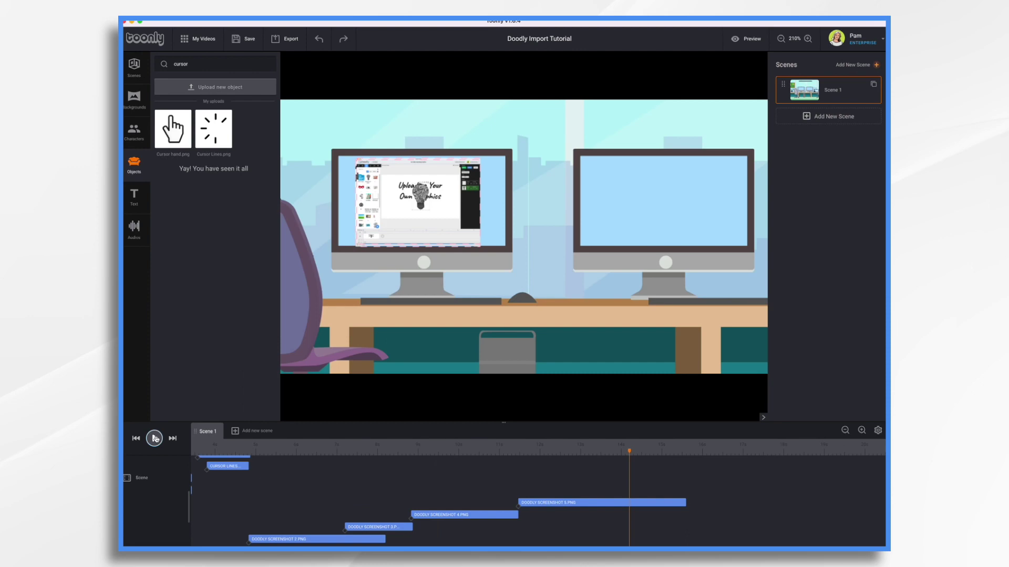
pyautogui.click(619, 450)
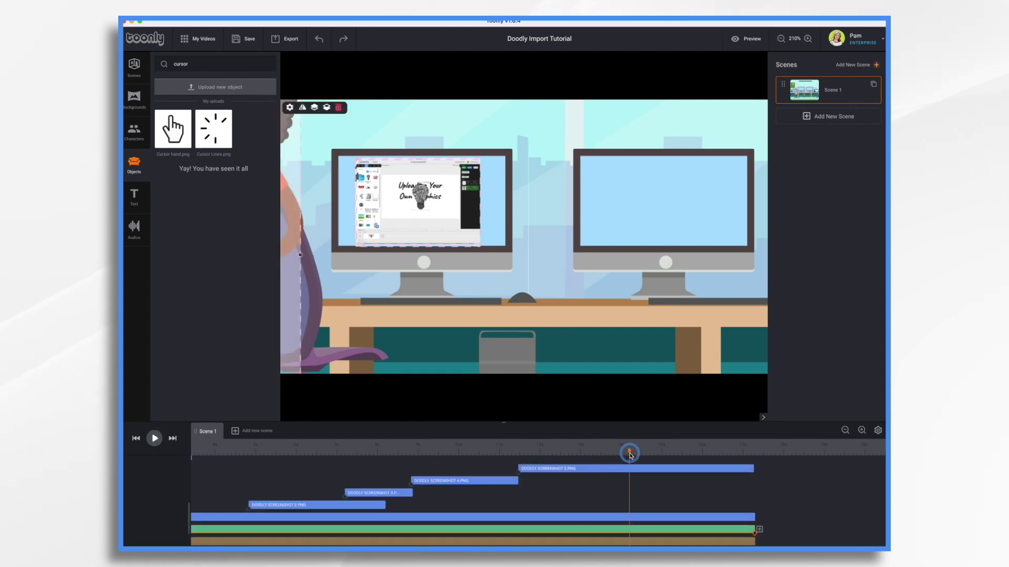
# - Zoom the canvas out to 90% and back to 100%, then play the scene from the start
pyautogui.click(780, 39)
pyautogui.click(780, 39)
pyautogui.click(780, 39)
pyautogui.click(780, 38)
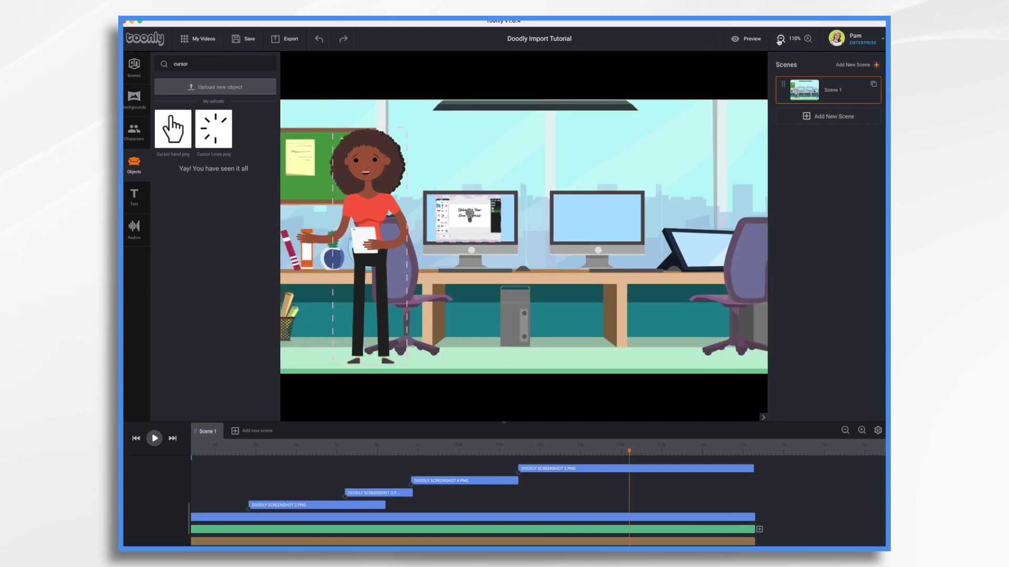
pyautogui.click(780, 39)
pyautogui.click(808, 40)
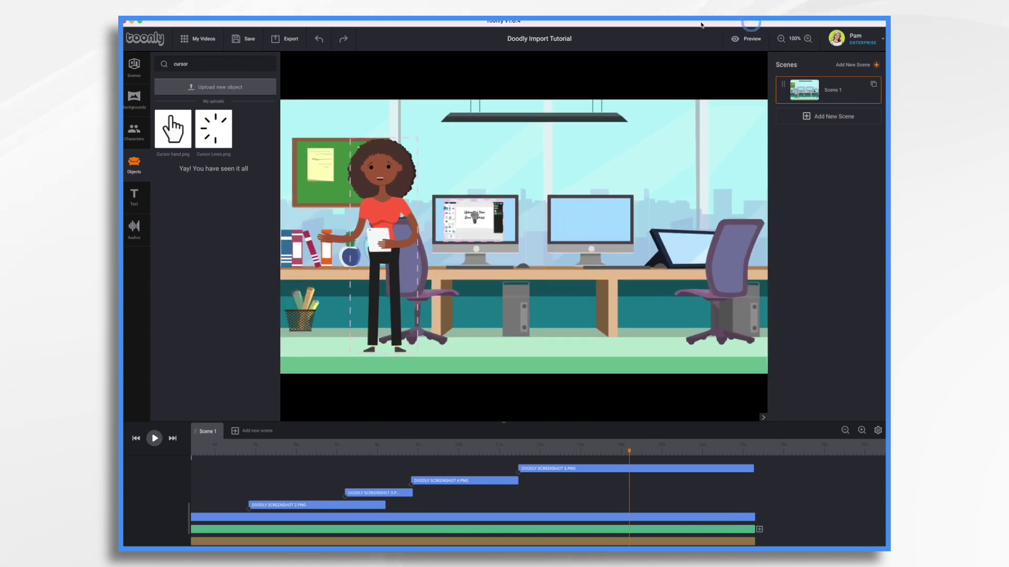
pyautogui.click(136, 438)
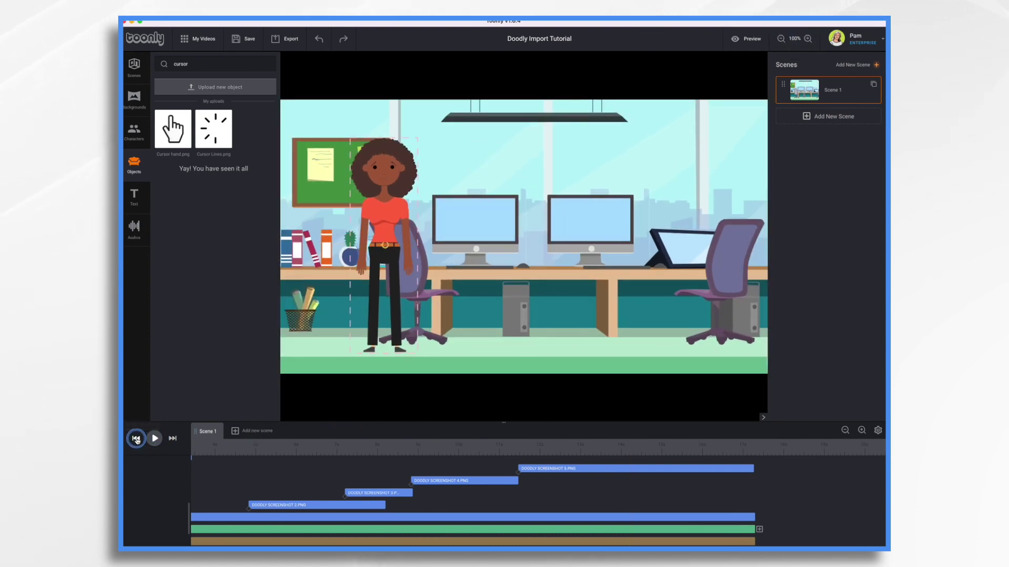
pyautogui.click(153, 438)
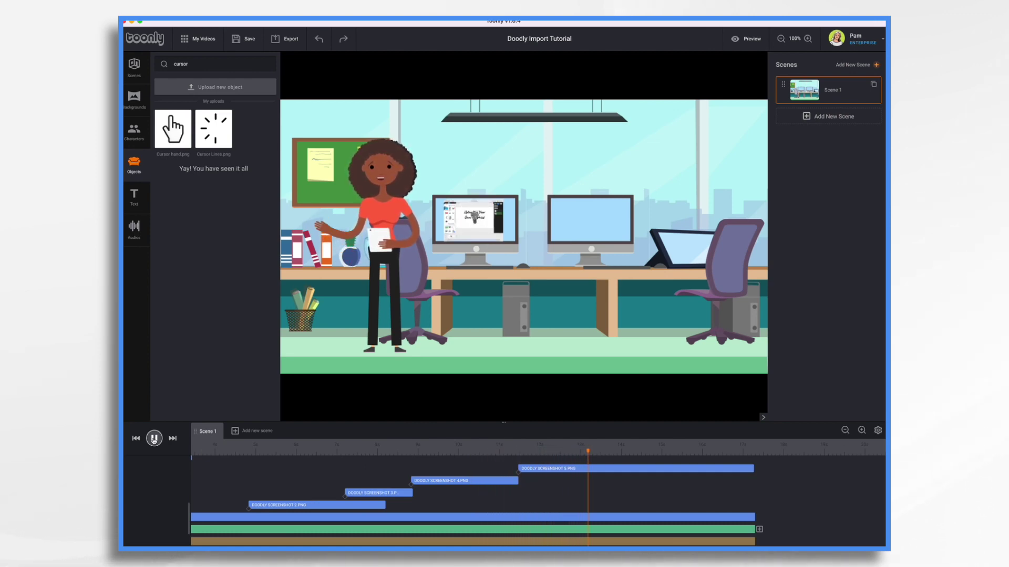
# - Rewind the playhead to 0s and play about two seconds, pausing on the Uploading Your Own Graphics screen
pyautogui.scroll(5, 254, 498)
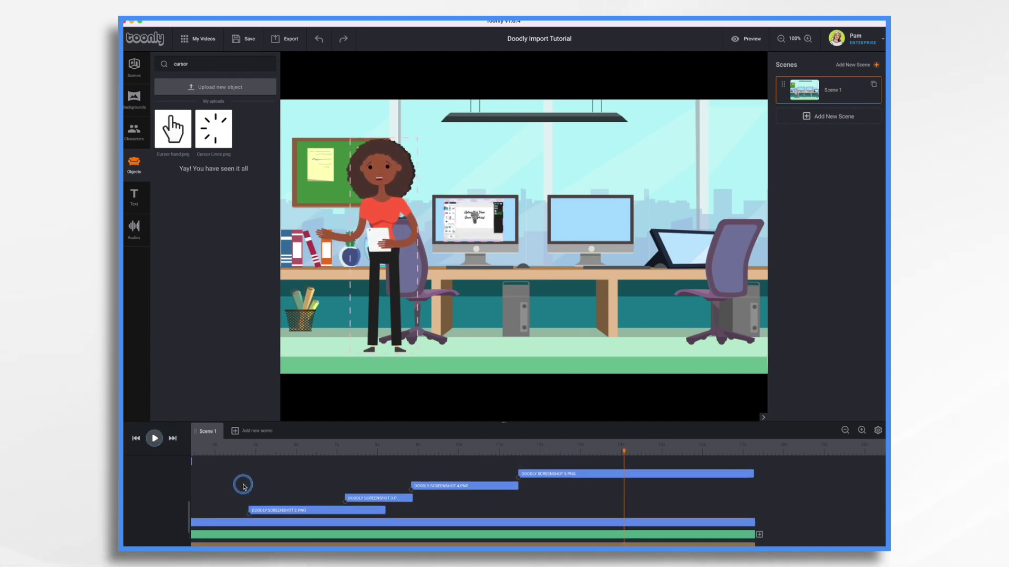
pyautogui.hscroll(-3, 243, 486)
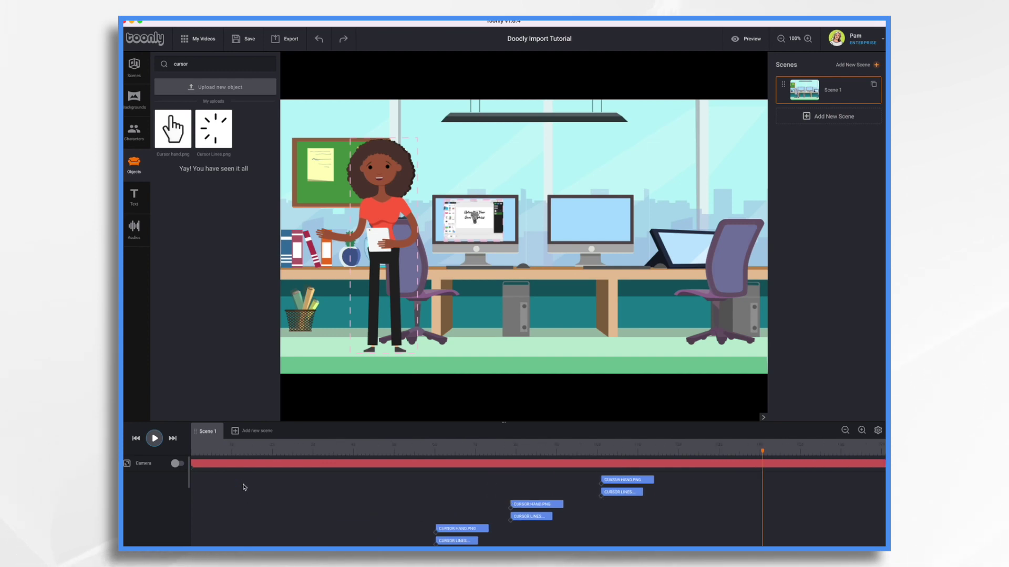
pyautogui.click(241, 448)
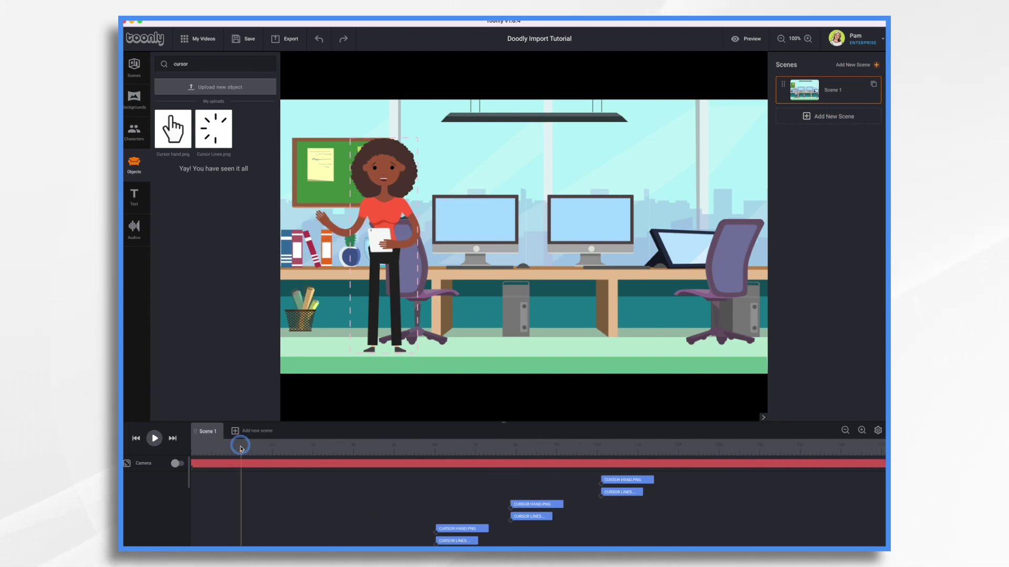
pyautogui.moveTo(240, 448); pyautogui.dragTo(176, 446)
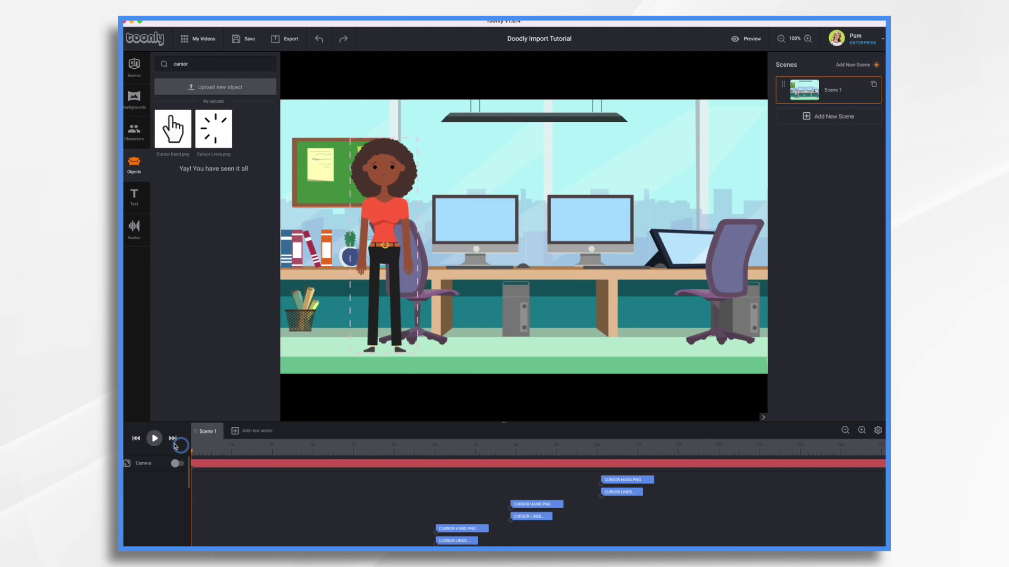
pyautogui.click(155, 439)
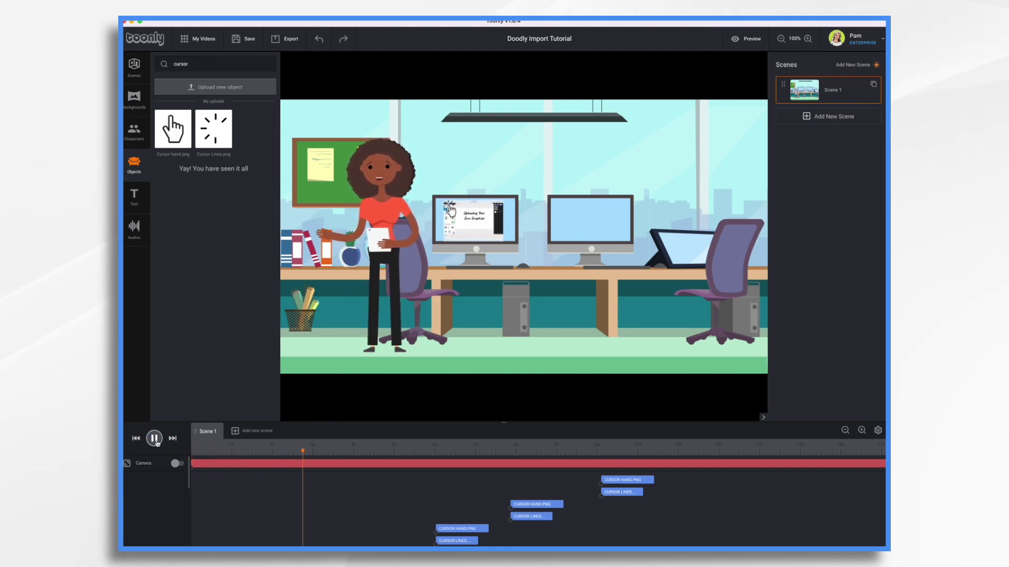
pyautogui.click(155, 439)
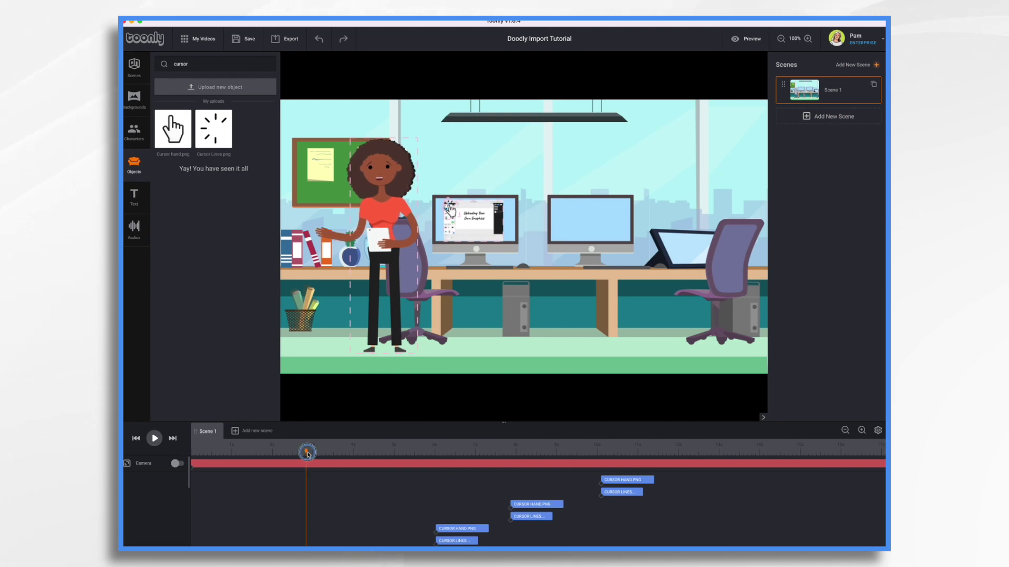
# - Switch on the Camera and resize its 0s frame to fit the entire office scene
pyautogui.click(180, 464)
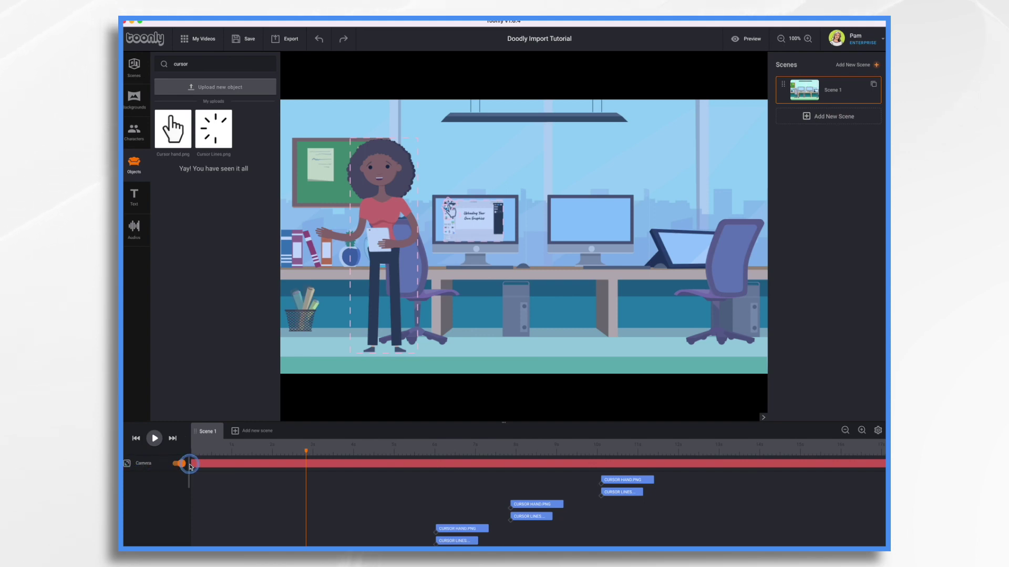
pyautogui.click(454, 250)
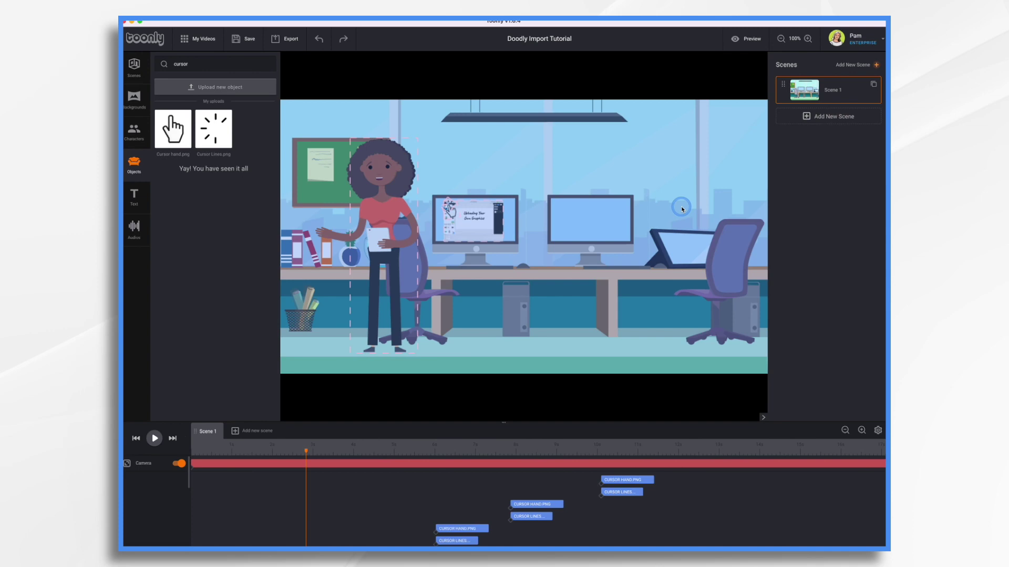
pyautogui.click(193, 467)
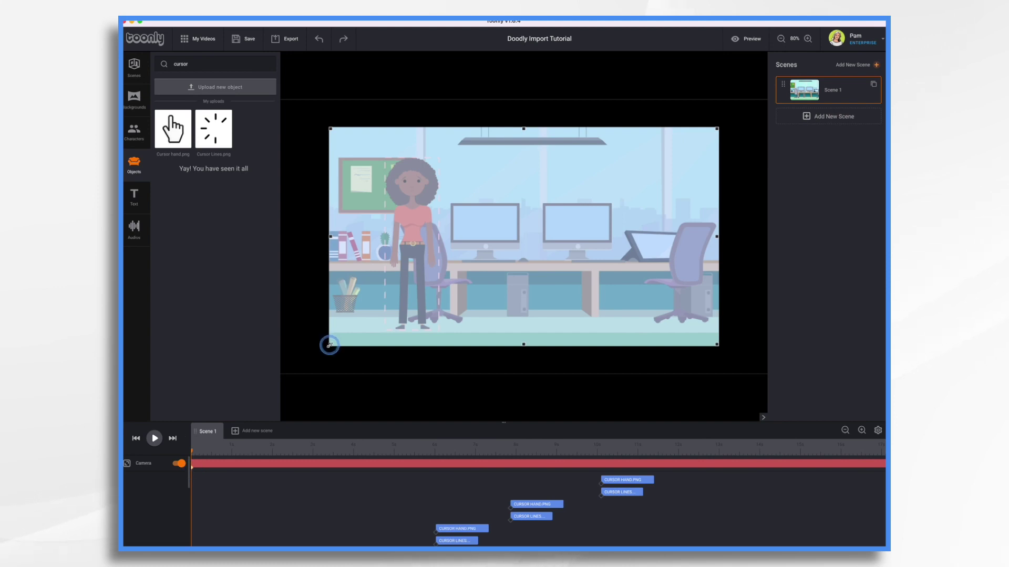
pyautogui.moveTo(330, 345); pyautogui.dragTo(304, 313)
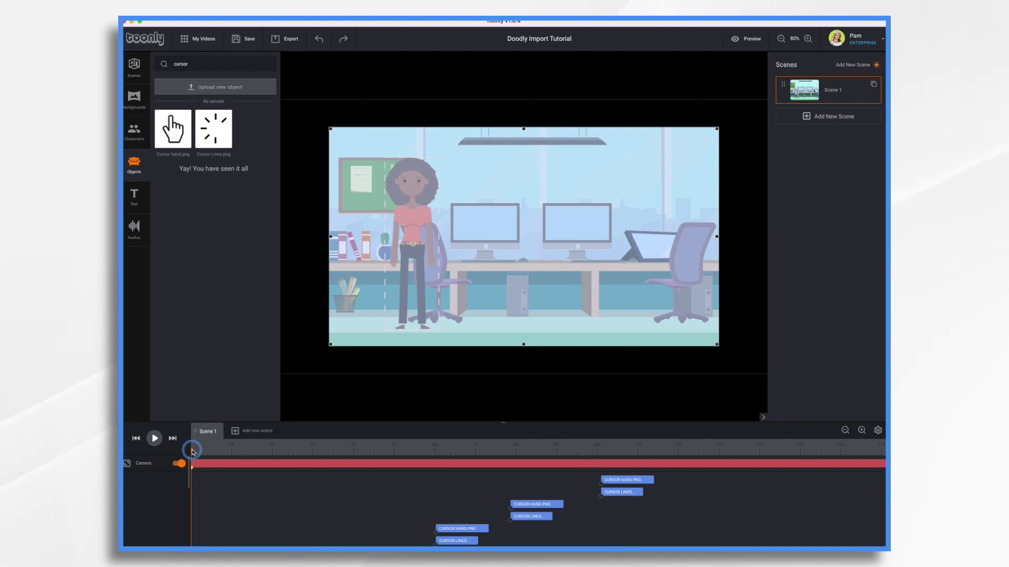
# - At about 2s, add a camera keyframe and shrink its frame tightly around the left monitor
pyautogui.moveTo(192, 452); pyautogui.dragTo(279, 462)
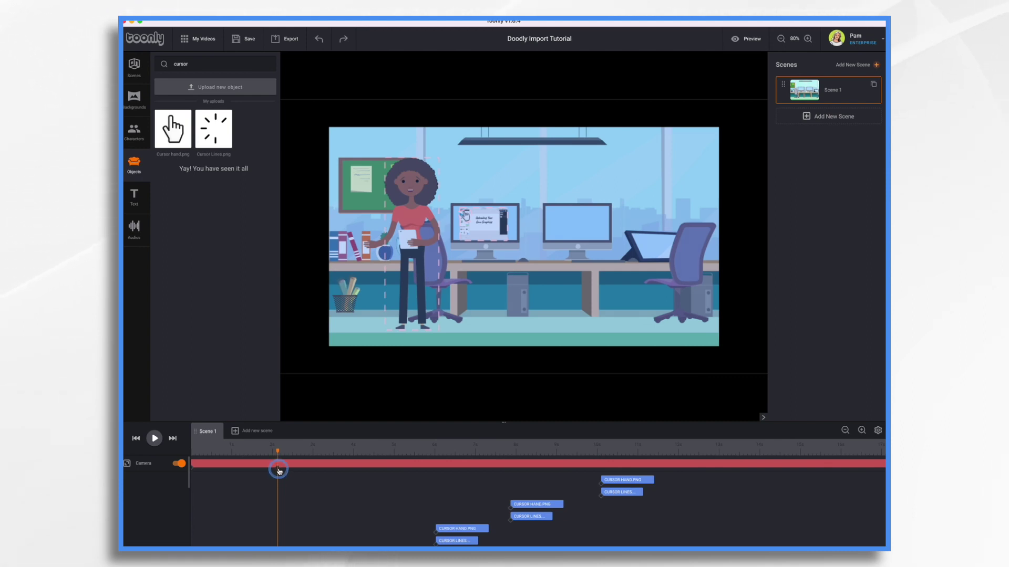
pyautogui.click(279, 469)
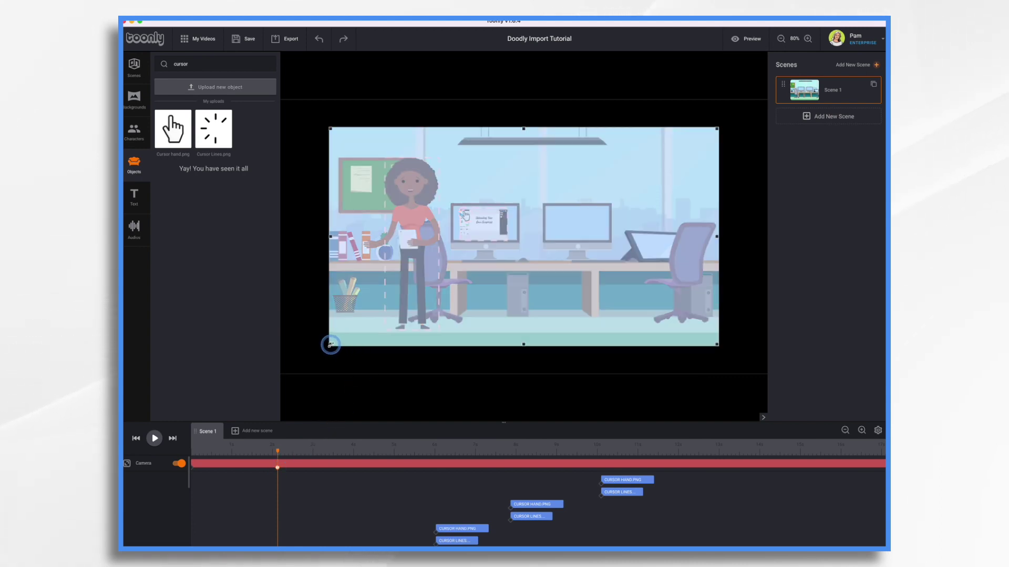
pyautogui.moveTo(331, 344); pyautogui.dragTo(581, 202)
pyautogui.moveTo(675, 180); pyautogui.dragTo(500, 225)
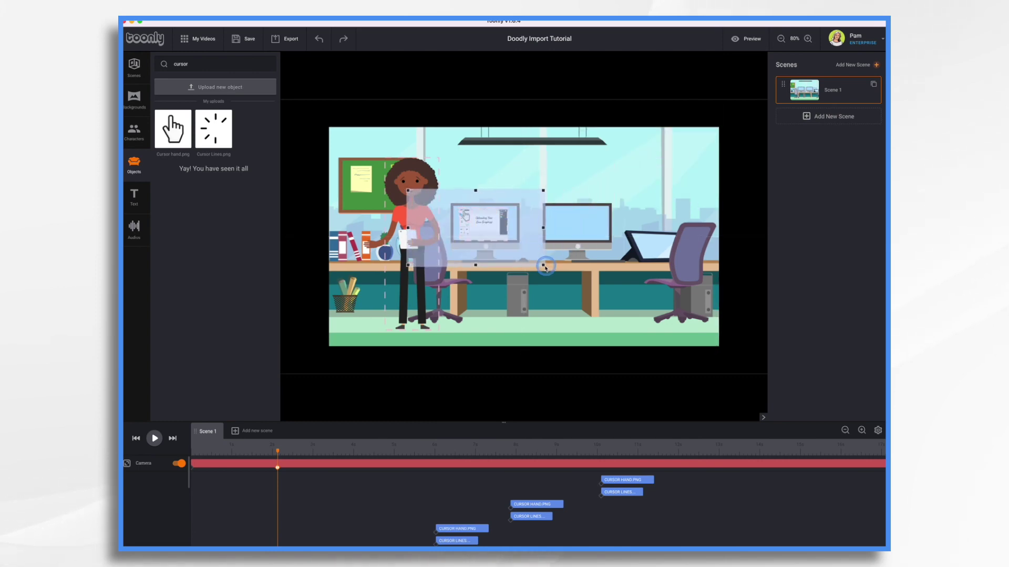
pyautogui.moveTo(544, 268); pyautogui.dragTo(480, 225)
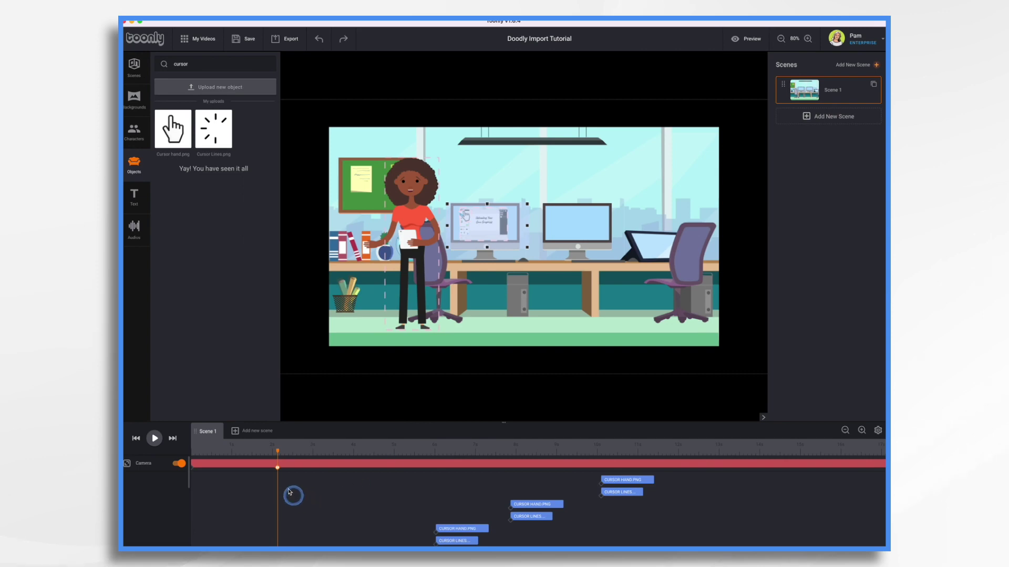
# - Replay the camera zoom from the start of the scene, then pause it
pyautogui.click(136, 441)
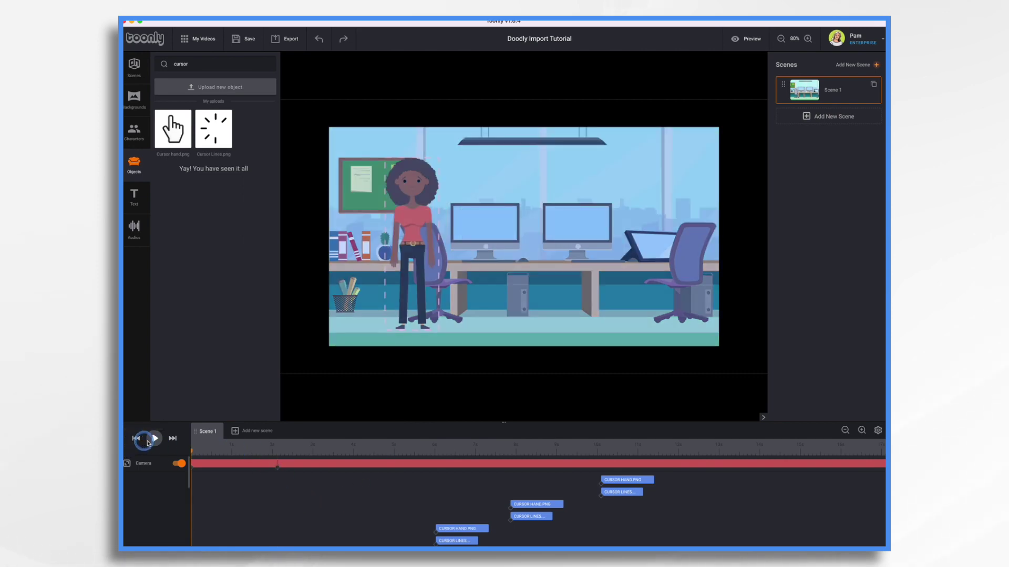
pyautogui.click(155, 439)
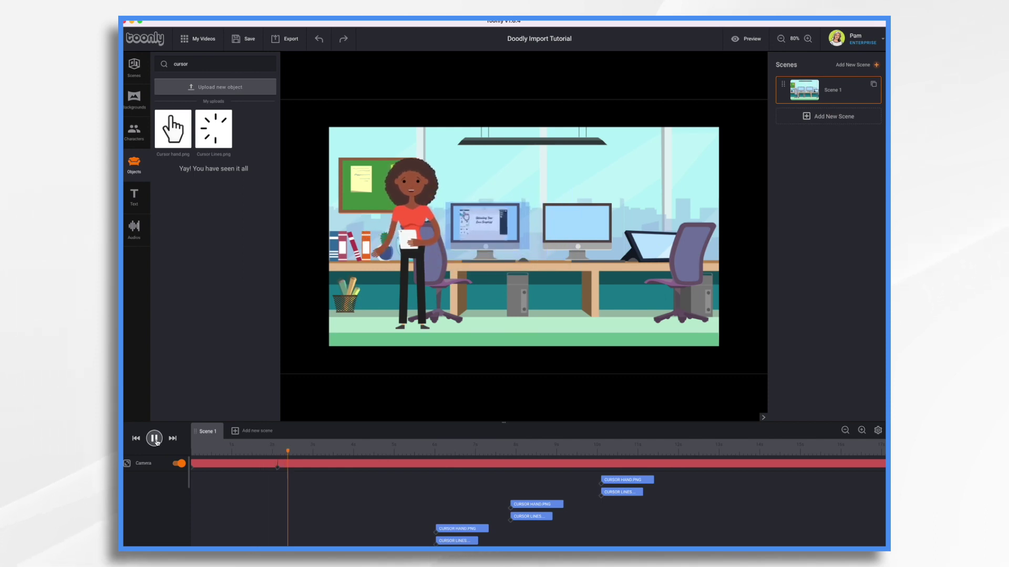
pyautogui.click(207, 516)
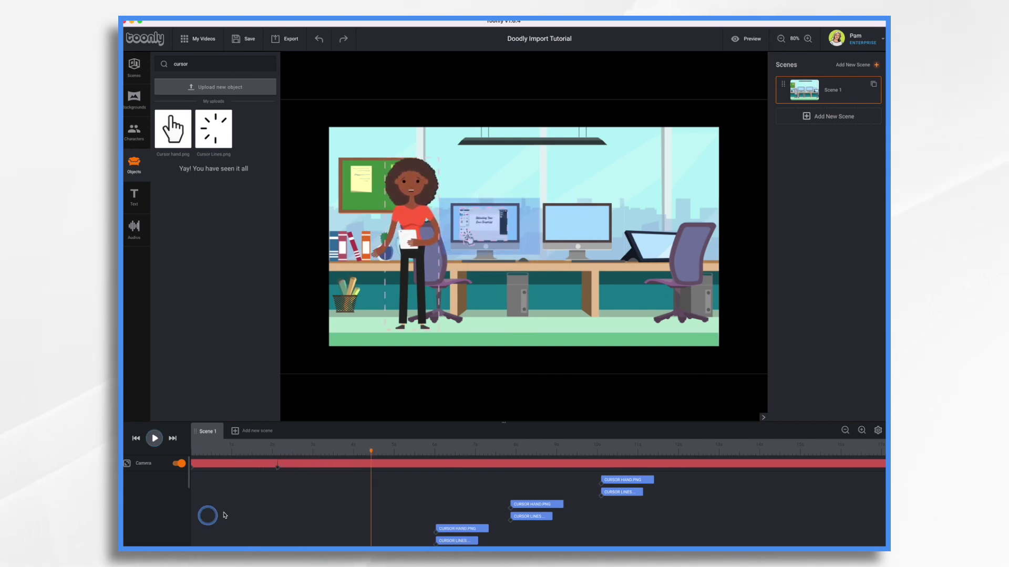
# - Shift the camera keyframe later on the Camera track and replay from the start, stopping near 13.6 s
pyautogui.moveTo(193, 471); pyautogui.dragTo(319, 465)
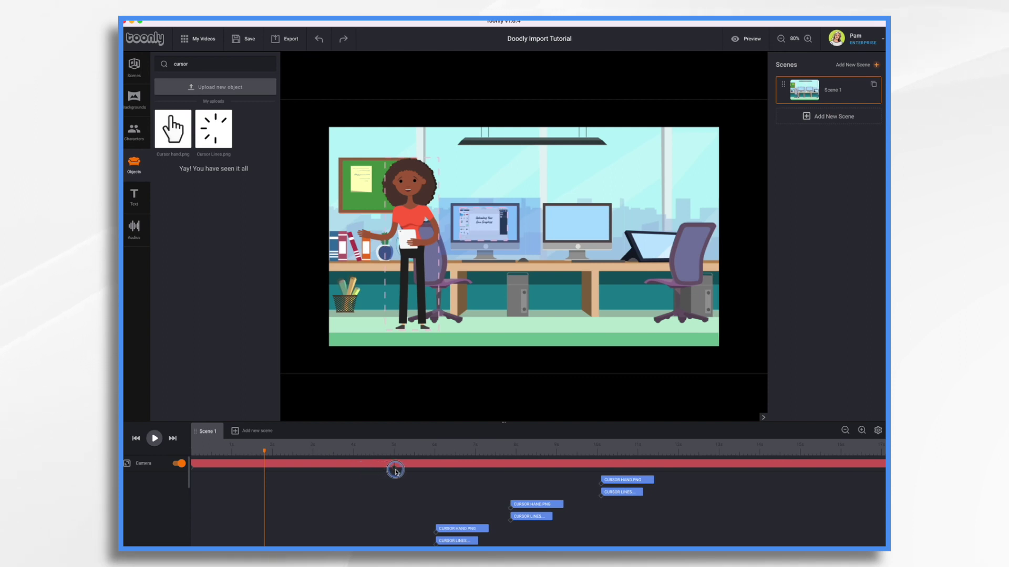
pyautogui.moveTo(395, 471); pyautogui.dragTo(389, 463)
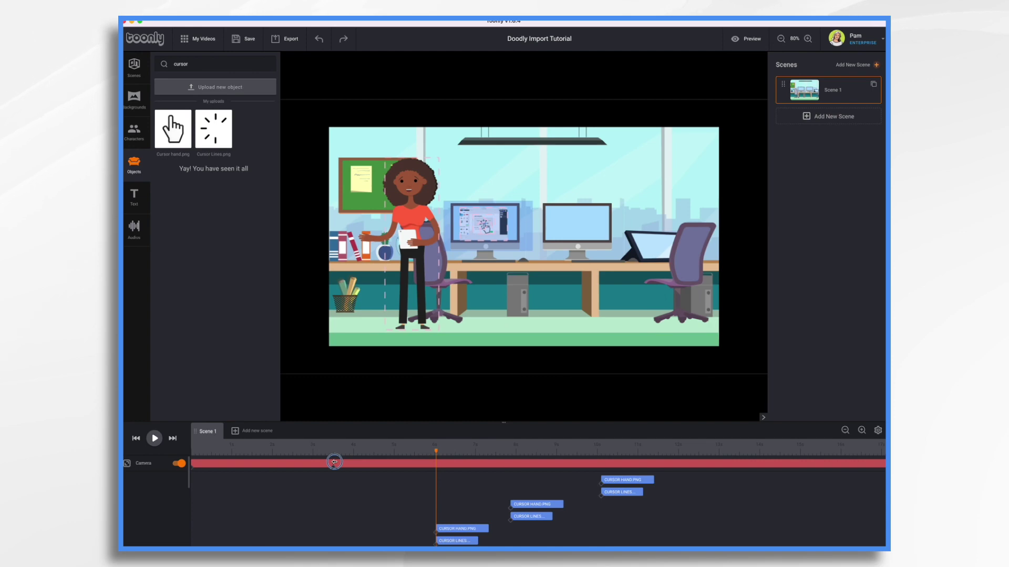
pyautogui.click(140, 442)
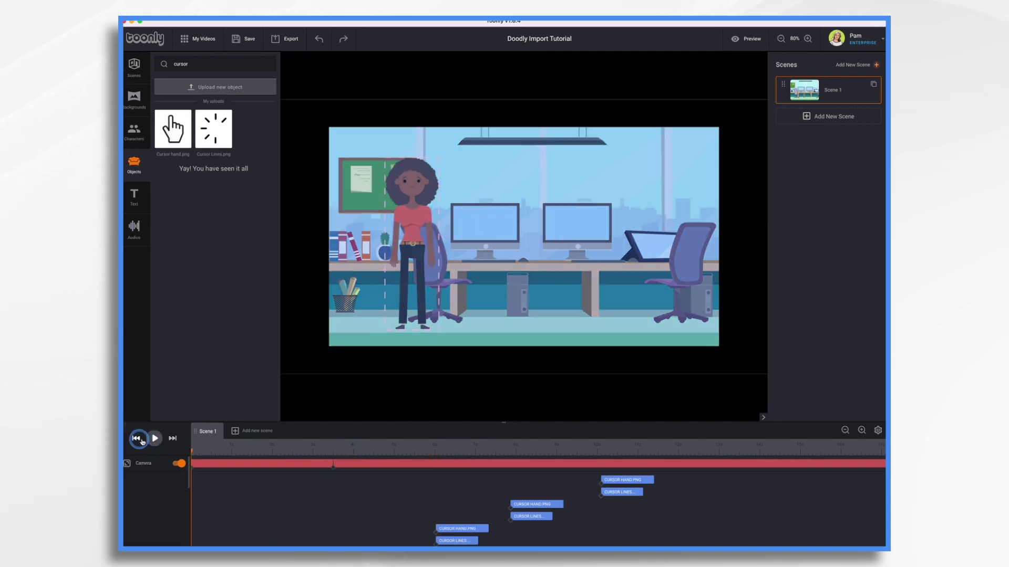
pyautogui.click(152, 439)
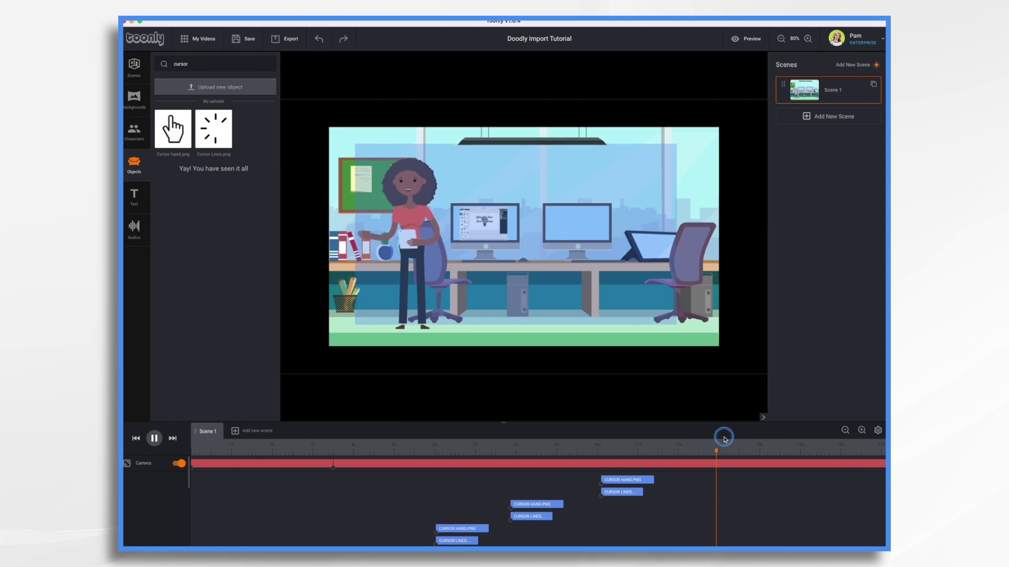
pyautogui.click(742, 508)
pyautogui.hscroll(5, 743, 508)
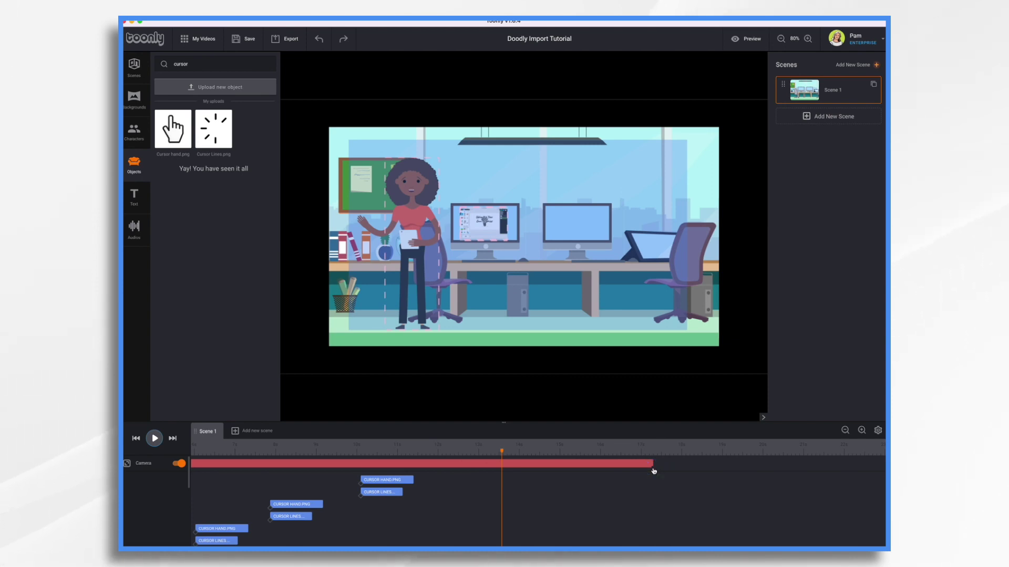
# - Tighten the camera's end frame around the left desk monitor, then move the playhead back
pyautogui.click(654, 471)
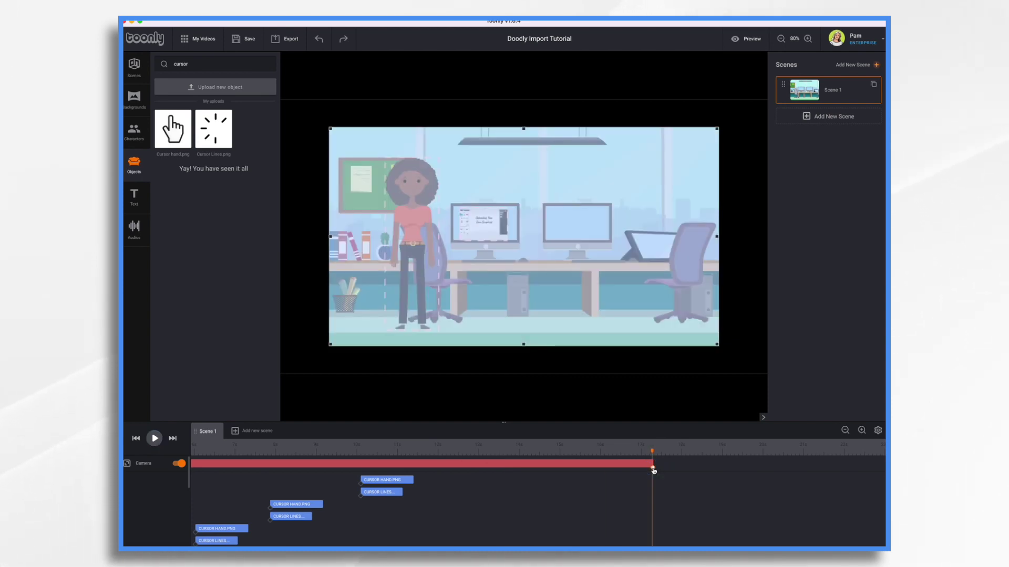
pyautogui.click(337, 345)
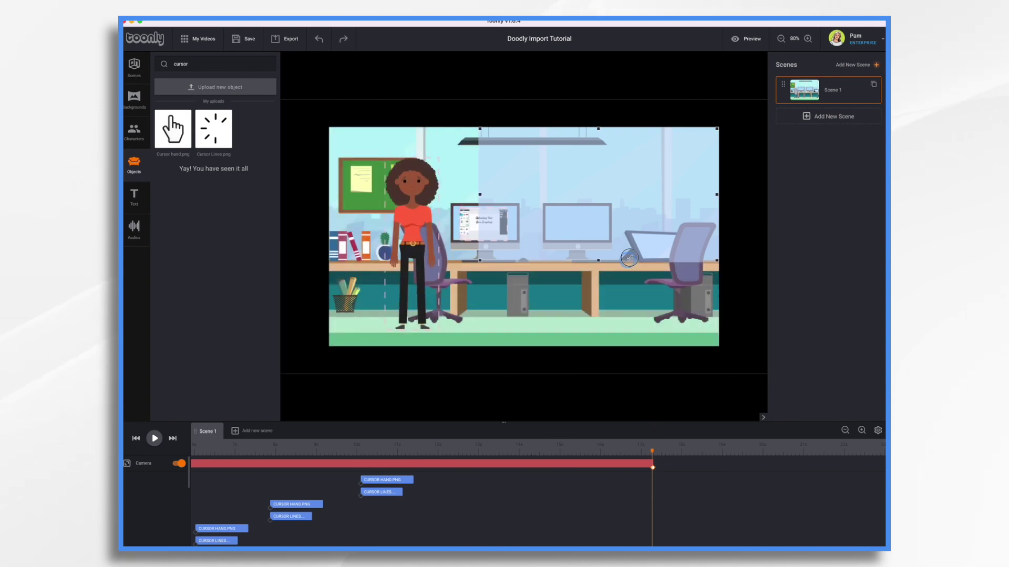
pyautogui.moveTo(522, 206); pyautogui.dragTo(524, 247)
pyautogui.hscroll(2, 420, 499)
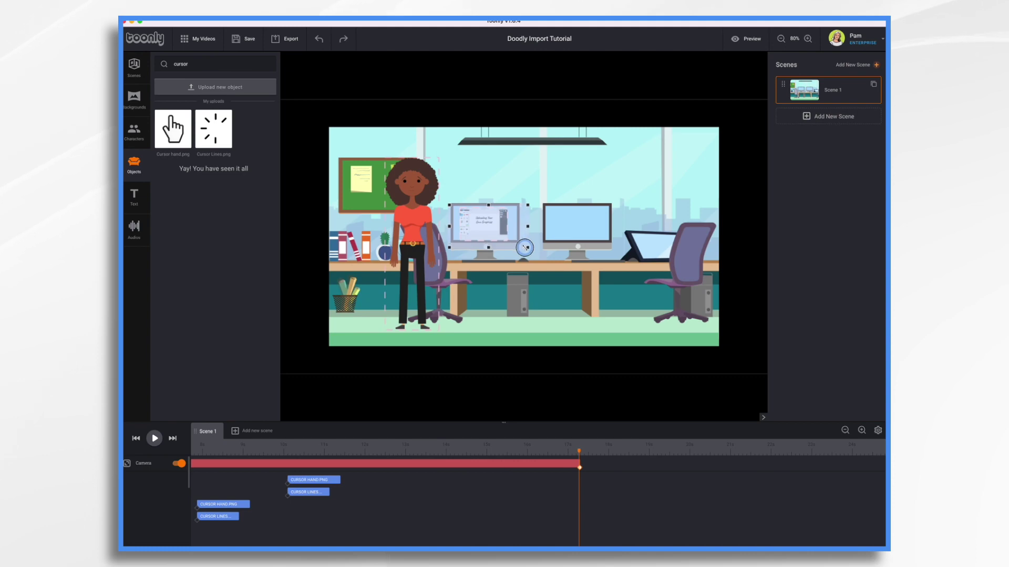
pyautogui.click(530, 417)
pyautogui.click(371, 444)
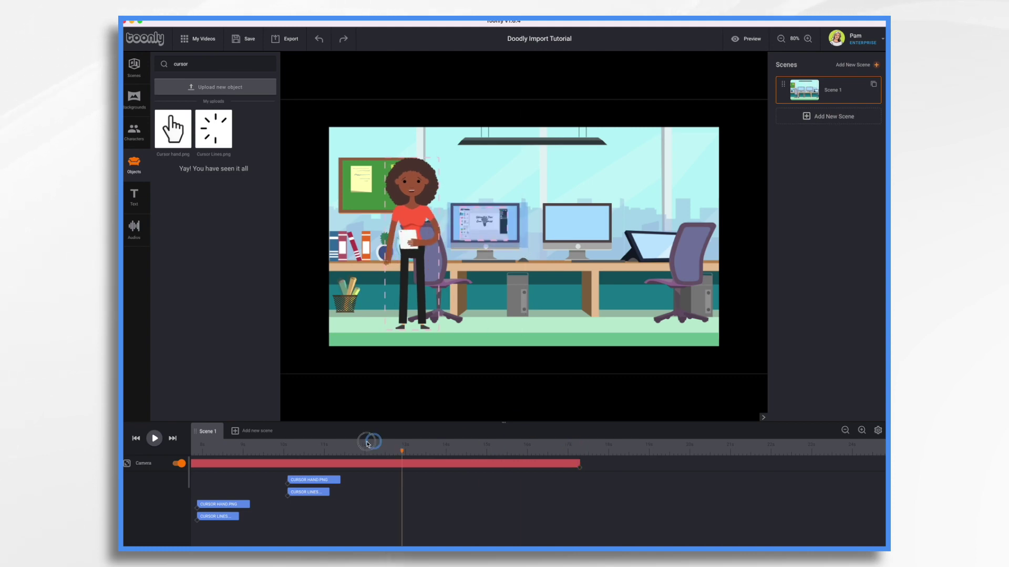
pyautogui.click(239, 447)
pyautogui.hscroll(-6, 241, 450)
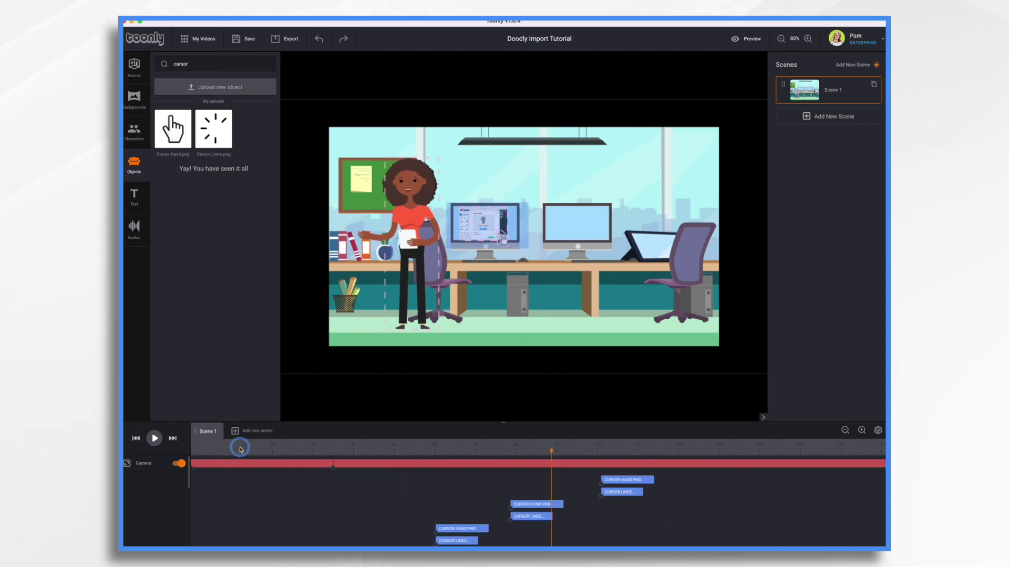
# - Preview the scene's camera move from the start, pause, and return the playhead to the beginning
pyautogui.click(135, 439)
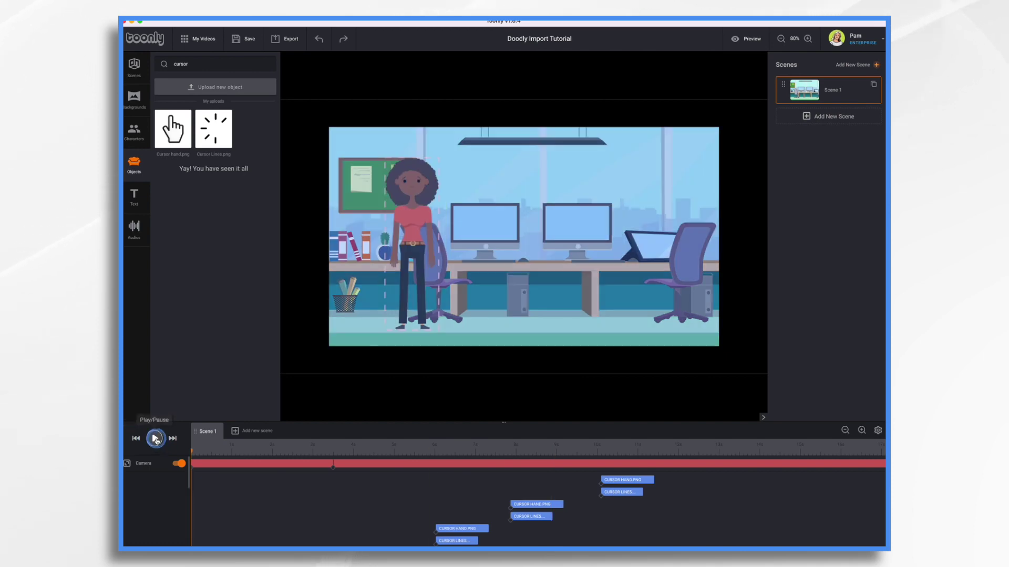
pyautogui.click(155, 439)
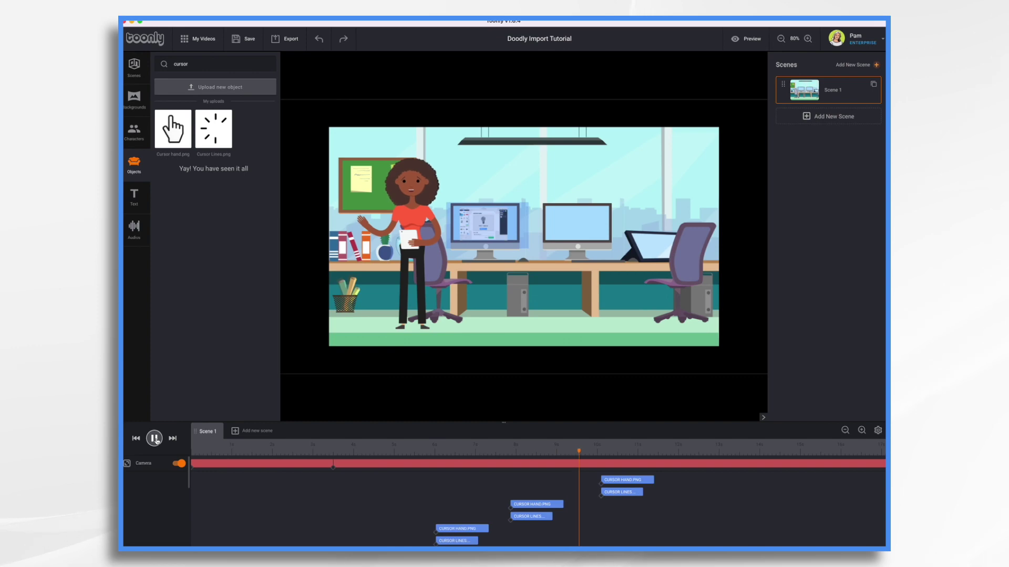
pyautogui.click(154, 439)
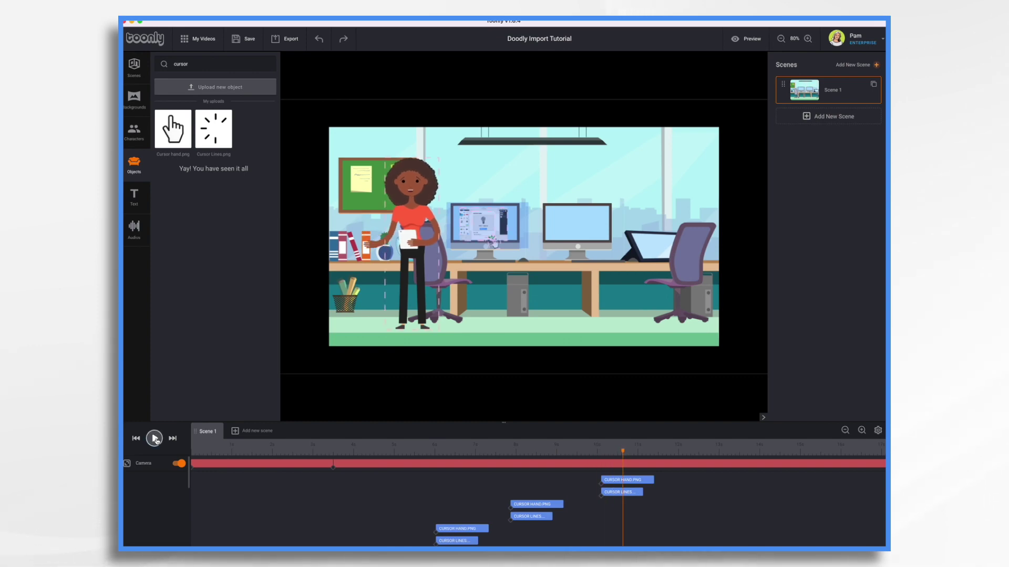
pyautogui.click(136, 225)
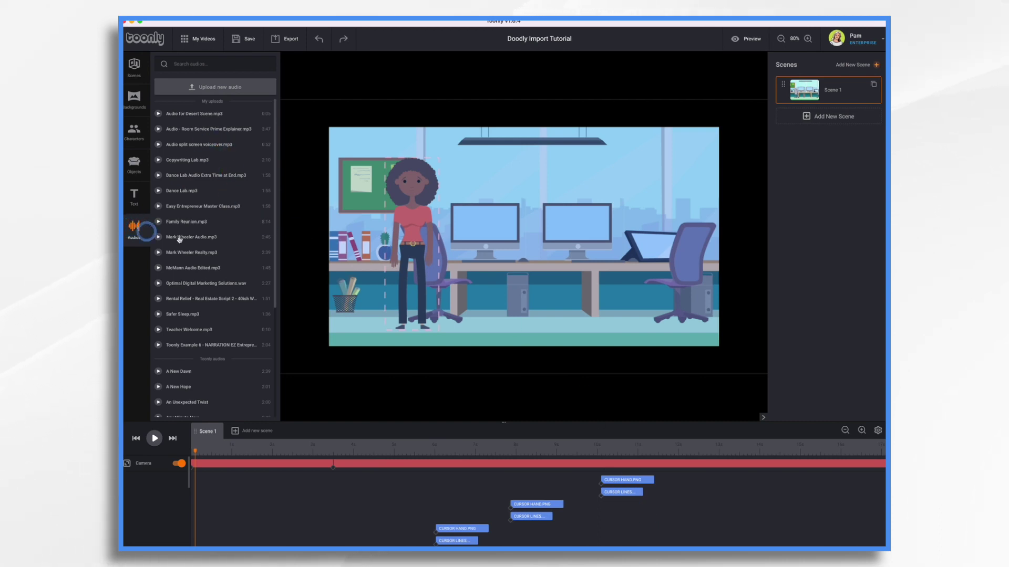
# - Find the stock Fresh Start track in the audio list and place it on the Music track
pyautogui.scroll(-5, 205, 308)
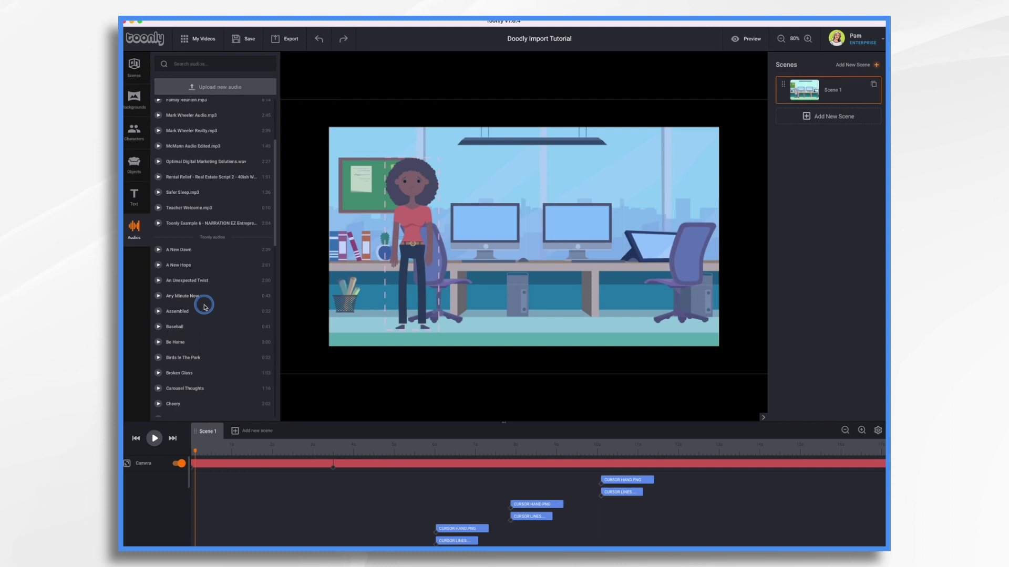
pyautogui.scroll(-1, 204, 294)
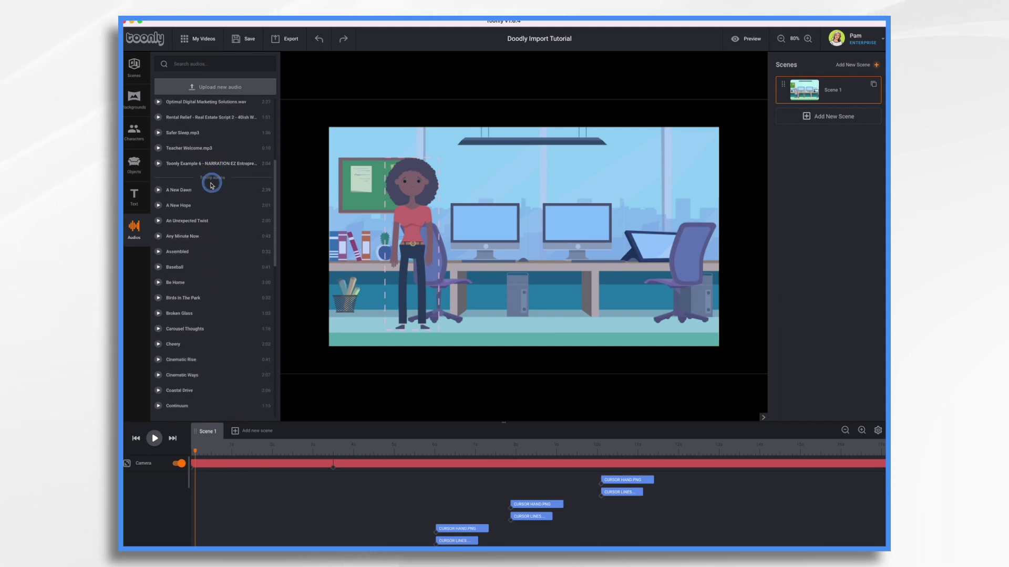
pyautogui.scroll(-3, 213, 378)
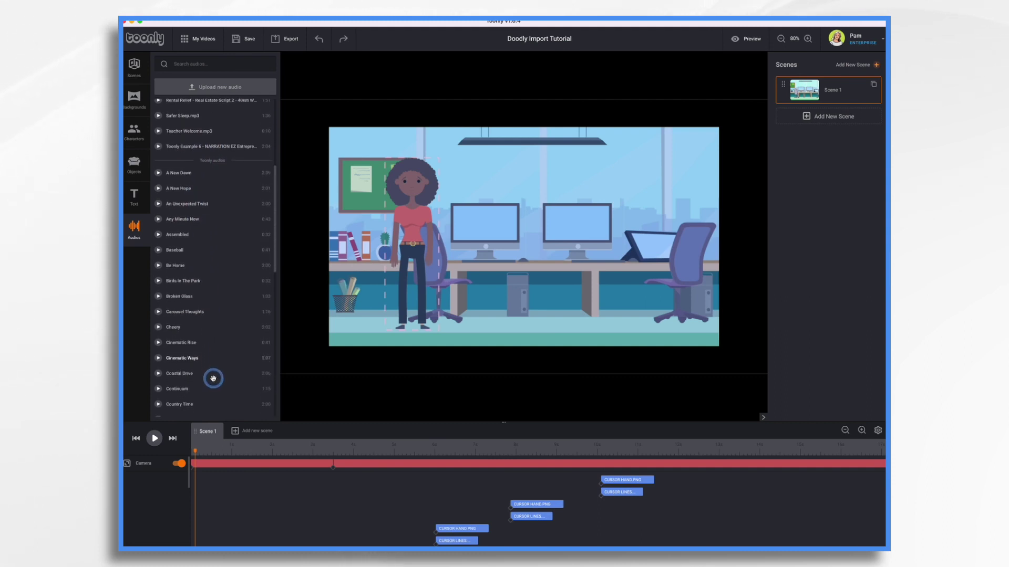
pyautogui.scroll(-6, 215, 380)
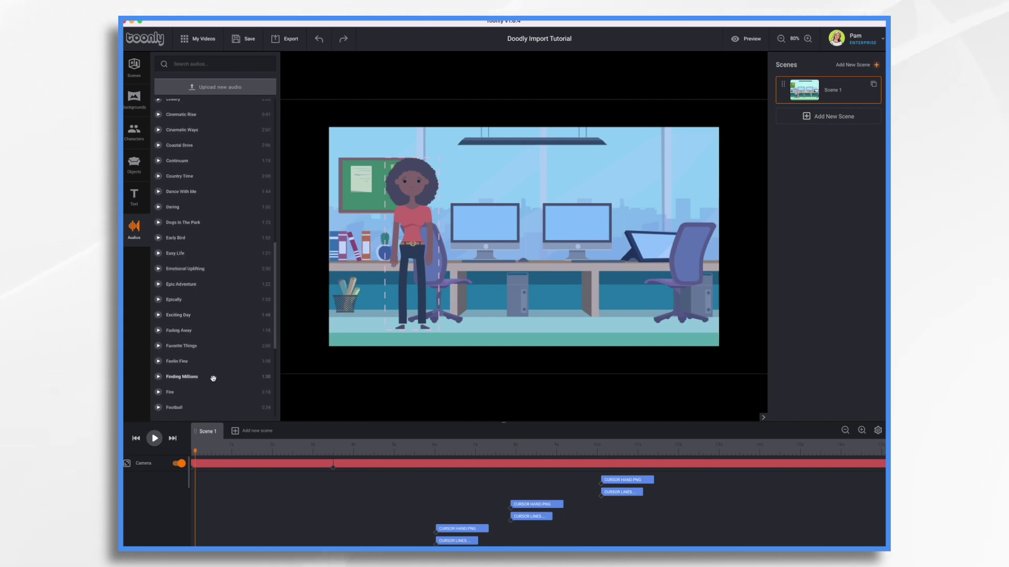
pyautogui.scroll(-5, 214, 378)
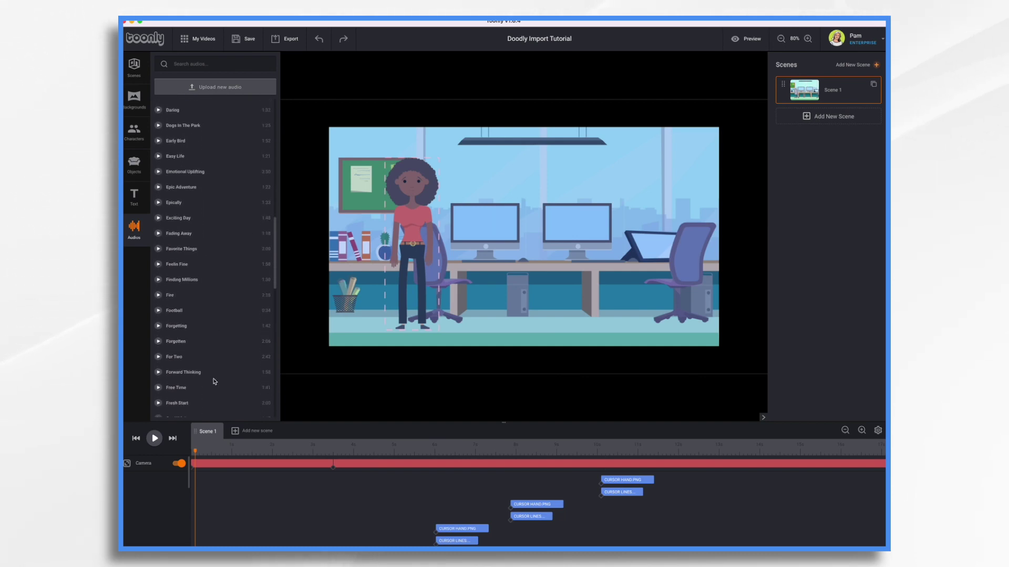
pyautogui.scroll(-1, 213, 382)
pyautogui.click(169, 323)
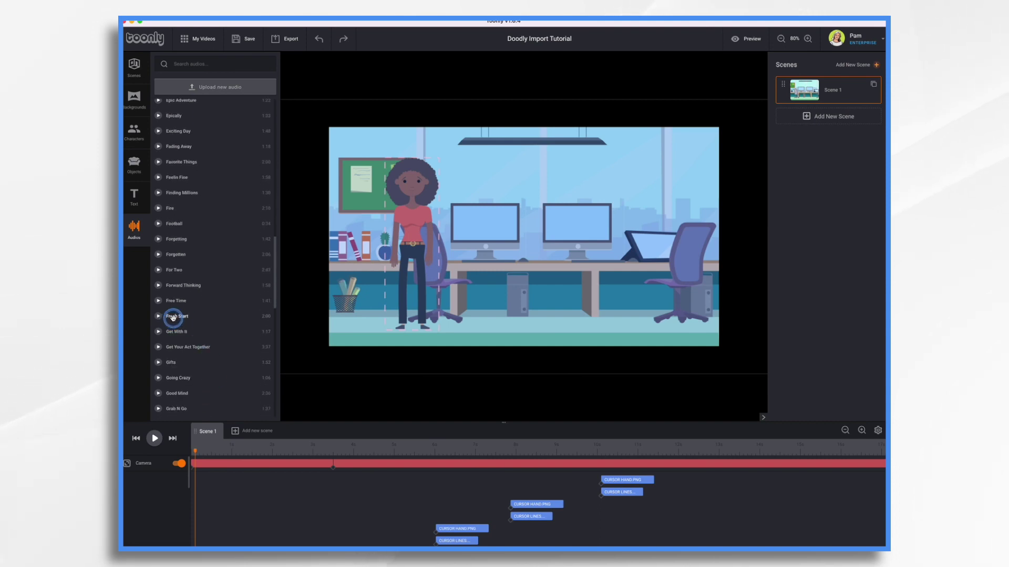
pyautogui.moveTo(172, 318); pyautogui.dragTo(337, 521)
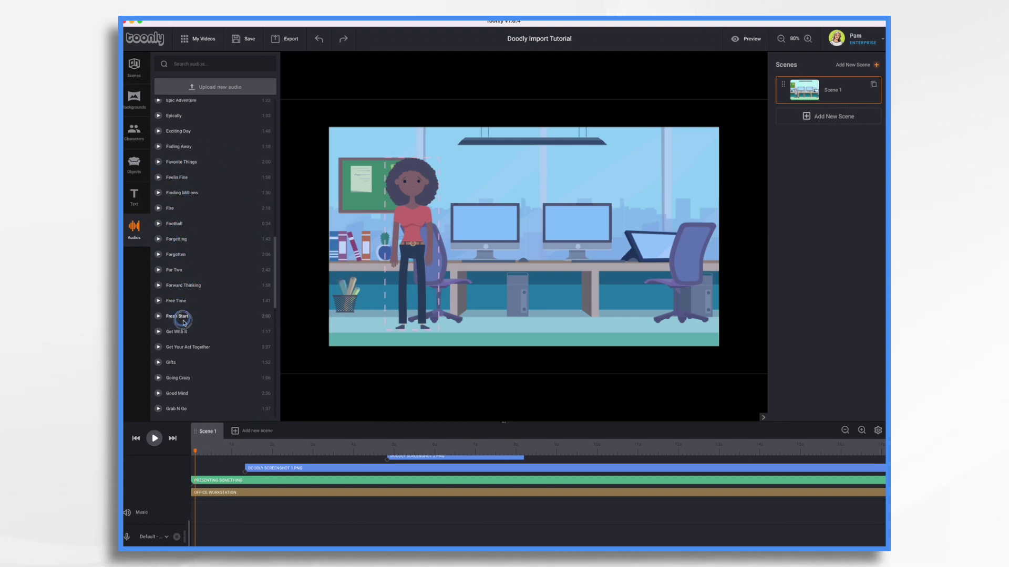
pyautogui.moveTo(183, 321); pyautogui.dragTo(241, 514)
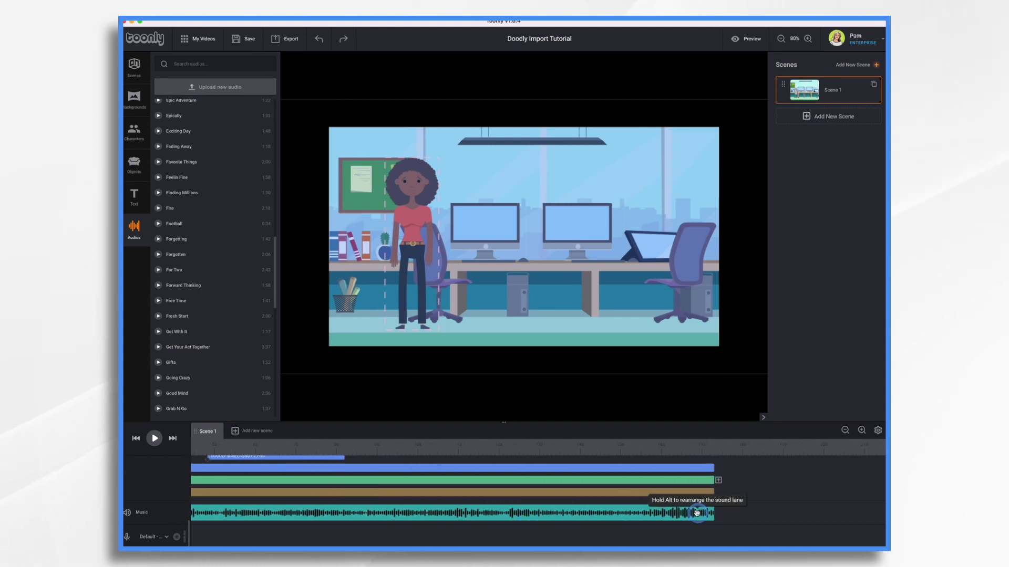
# - Set the Fresh Start clip to 22% volume with Playthrough and Fade Out enabled
pyautogui.click(691, 514)
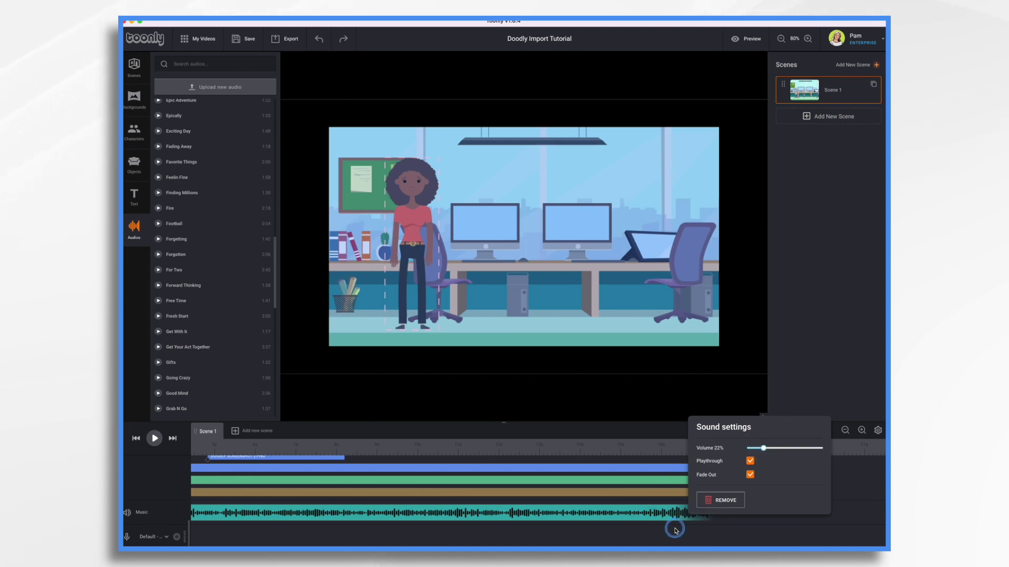
pyautogui.click(657, 519)
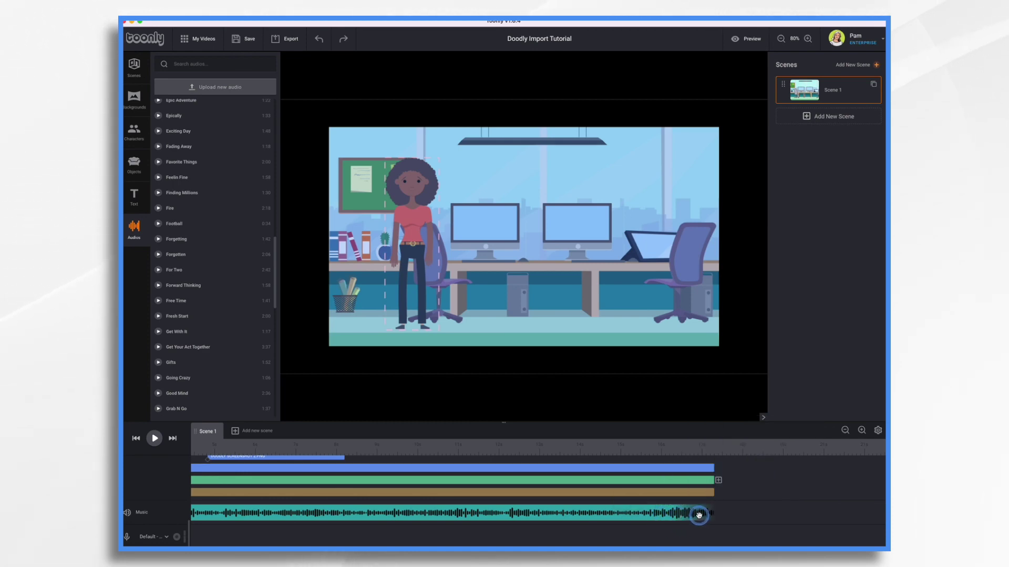
# - Clear the selection on the stage before previewing the finished scene
pyautogui.click(591, 357)
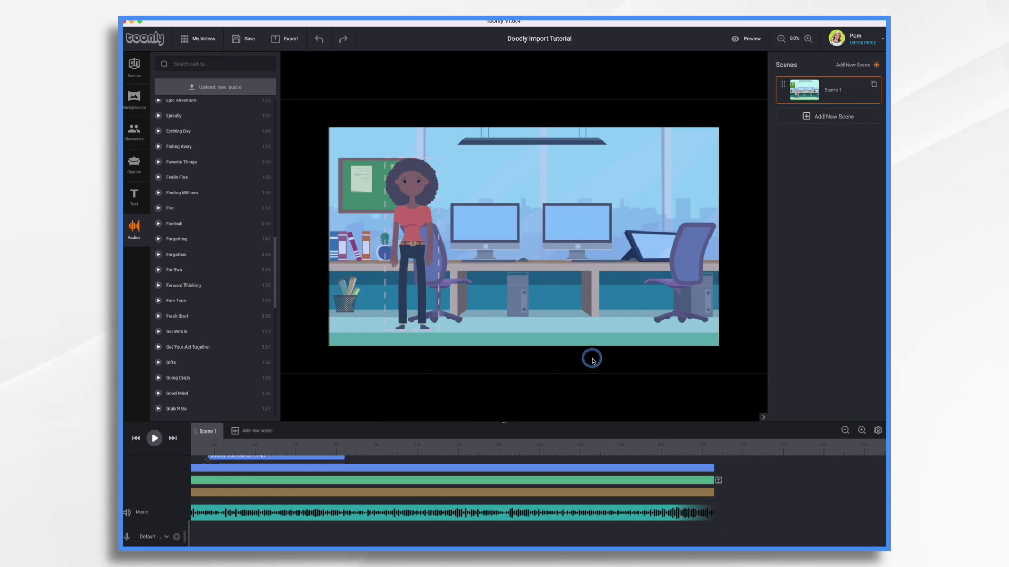